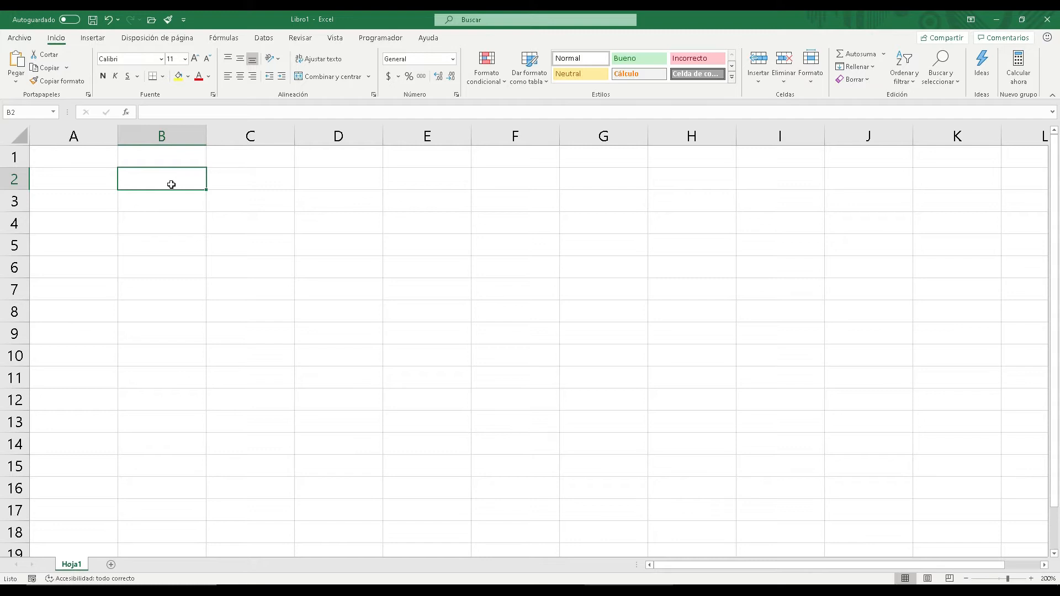
Step: Enter the column headers No., Nombre and Telefono in cells B2 to D2
{"action": "type", "text": "No."}
{"action": "key", "text": "Tab"}
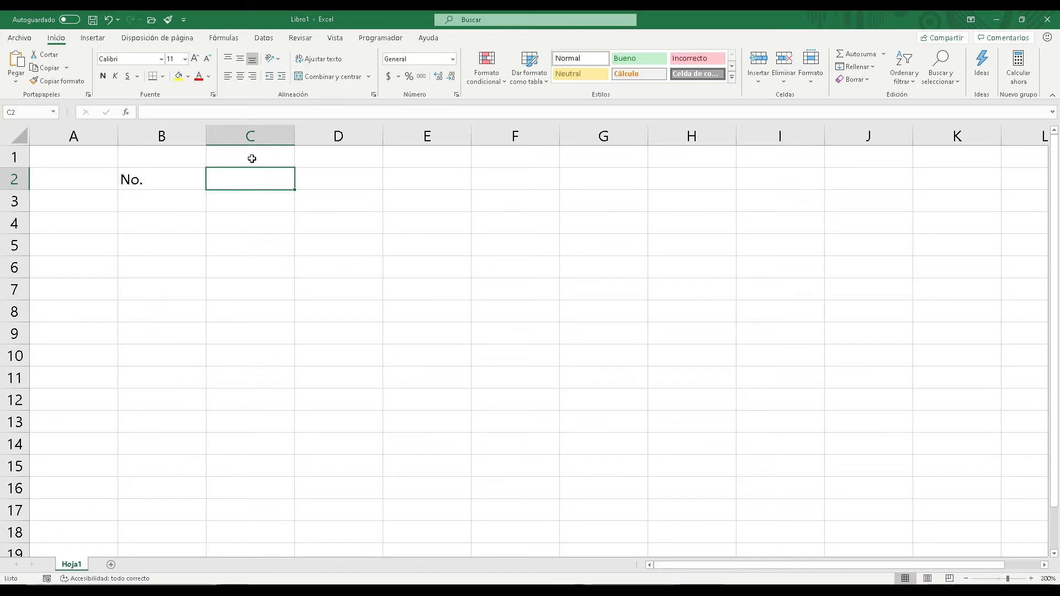
{"action": "type", "text": "Nombre"}
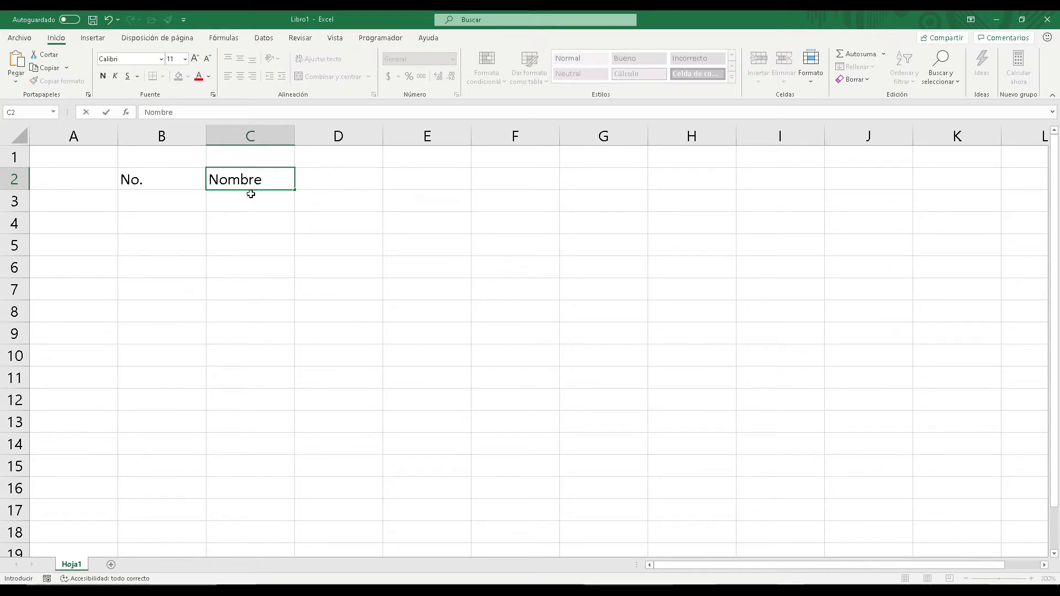
{"action": "key", "text": "Tab"}
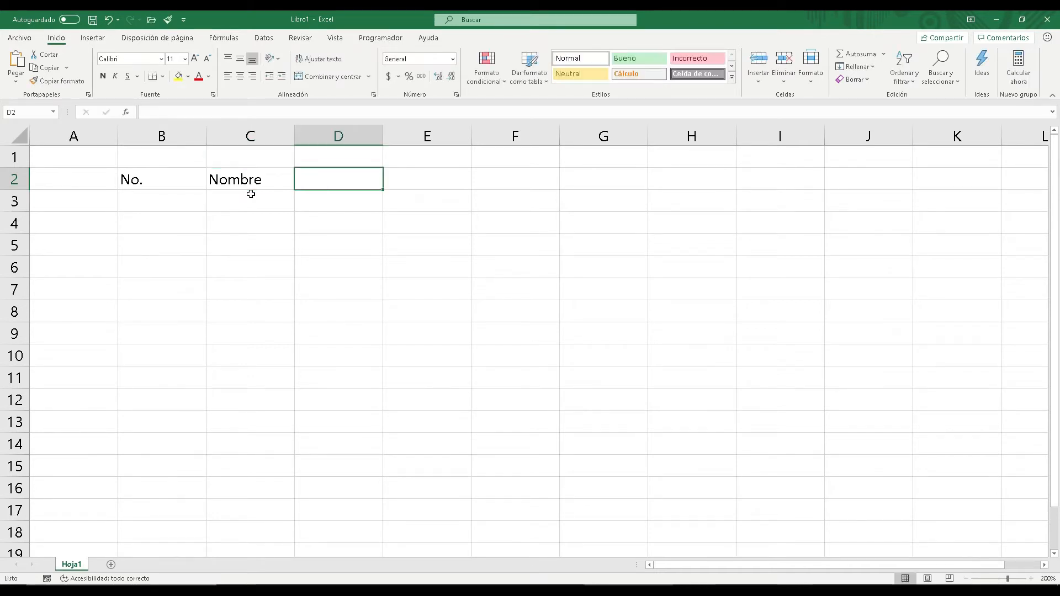
{"action": "type", "text": "Telefono"}
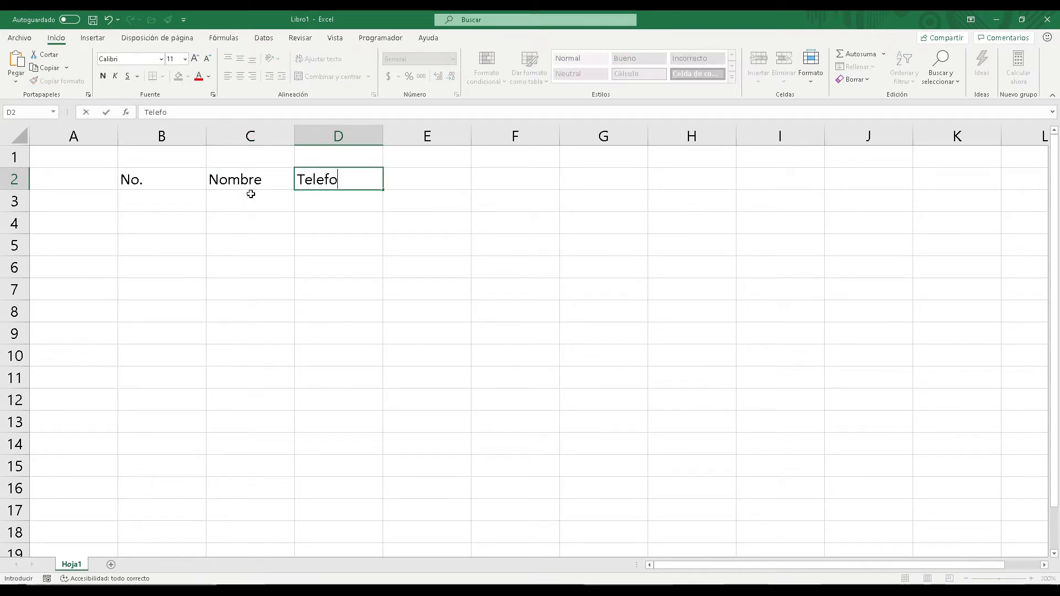
{"action": "key", "text": "Return"}
Step: Number the three records 1, 2 and 3 in cells B3 to B5 under No
{"action": "left_click", "coordinate": [174, 202]}
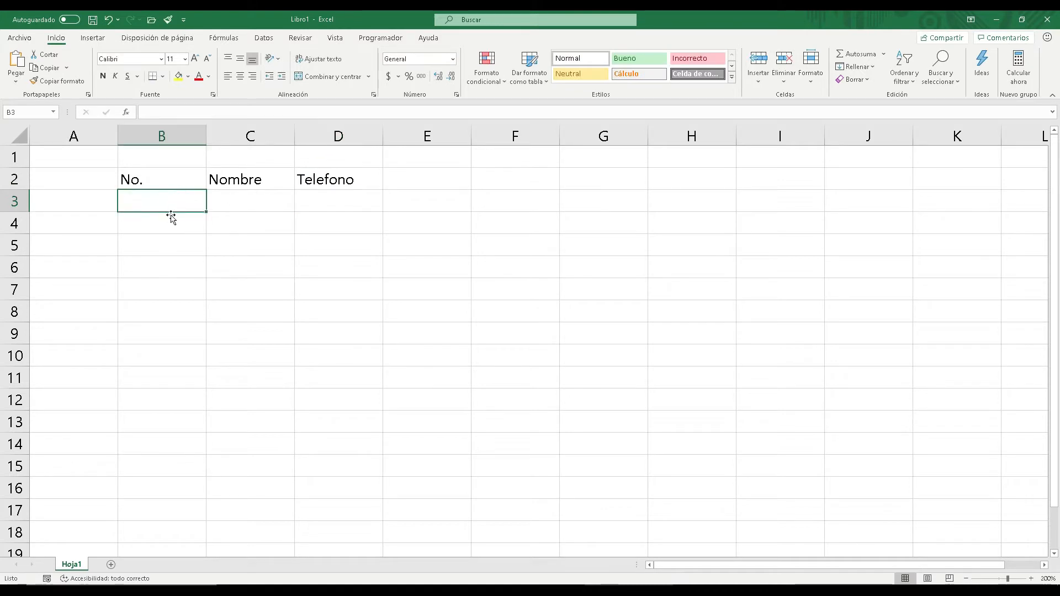
{"action": "type", "text": "1"}
{"action": "key", "text": "Return"}
{"action": "type", "text": "2"}
{"action": "key", "text": "Return"}
{"action": "type", "text": "3"}
Step: Fill in the three people's first names in cells C3 to C5 under Nombre
{"action": "left_click", "coordinate": [250, 196]}
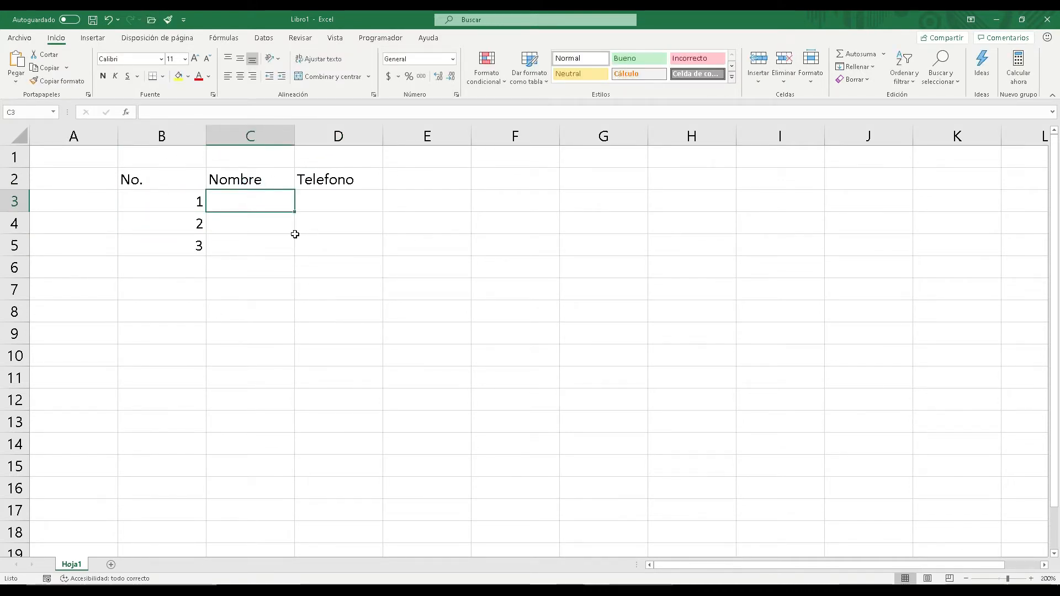
{"action": "type", "text": "Juan"}
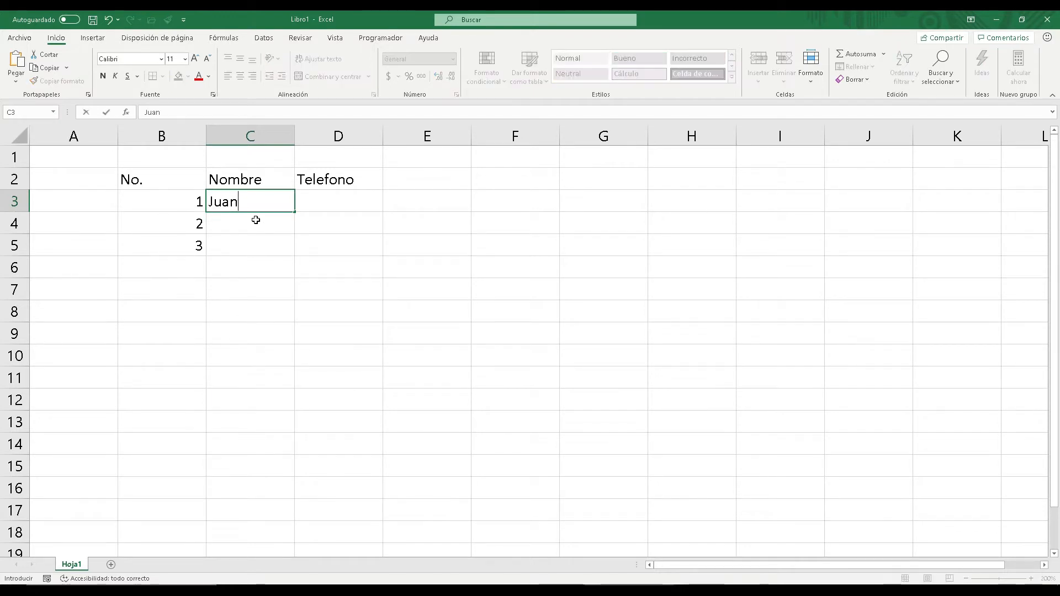
{"action": "key", "text": "Return"}
{"action": "type", "text": "Carlos"}
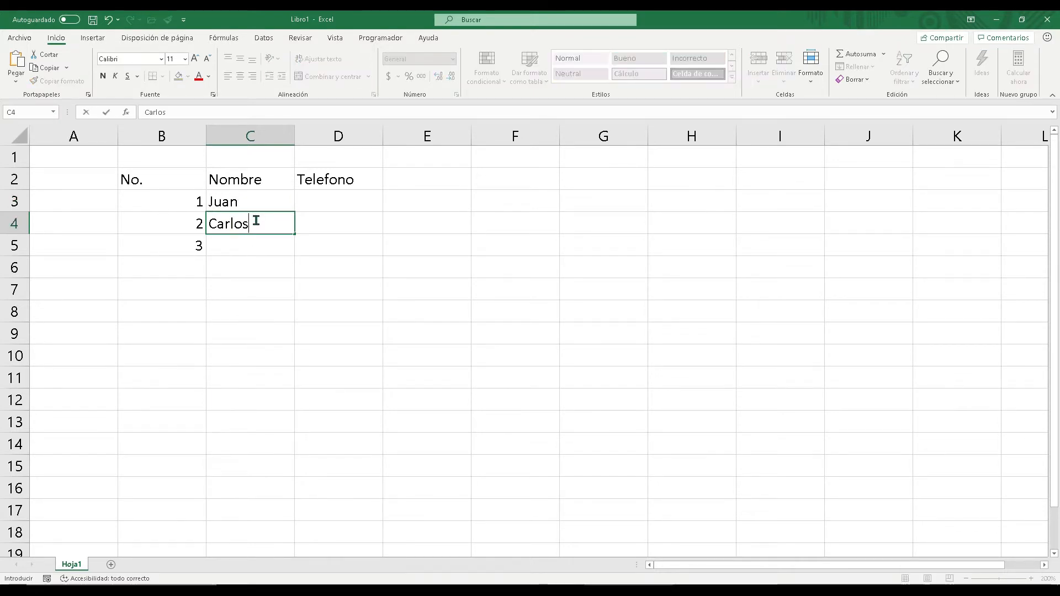
{"action": "key", "text": "Return"}
{"action": "type", "text": "Mar"}
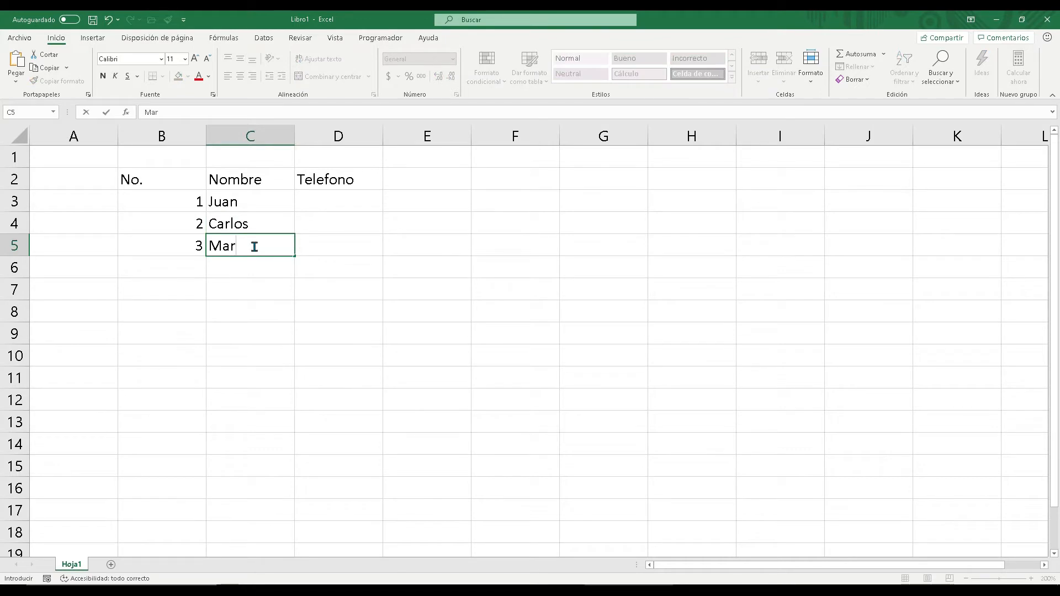
{"action": "type", "text": "ía"}
Step: Fill in a nine-digit phone number for each person in cells D3 to D5 under Telefono
{"action": "left_click", "coordinate": [338, 199]}
{"action": "type", "text": "333333333"}
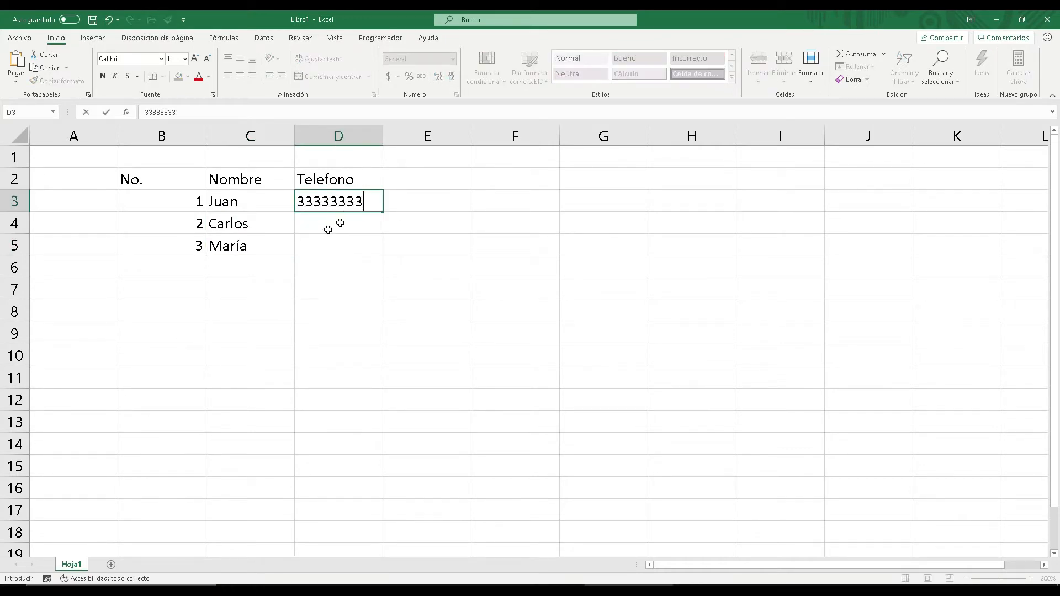
{"action": "left_click", "coordinate": [330, 228]}
{"action": "type", "text": "444444444444"}
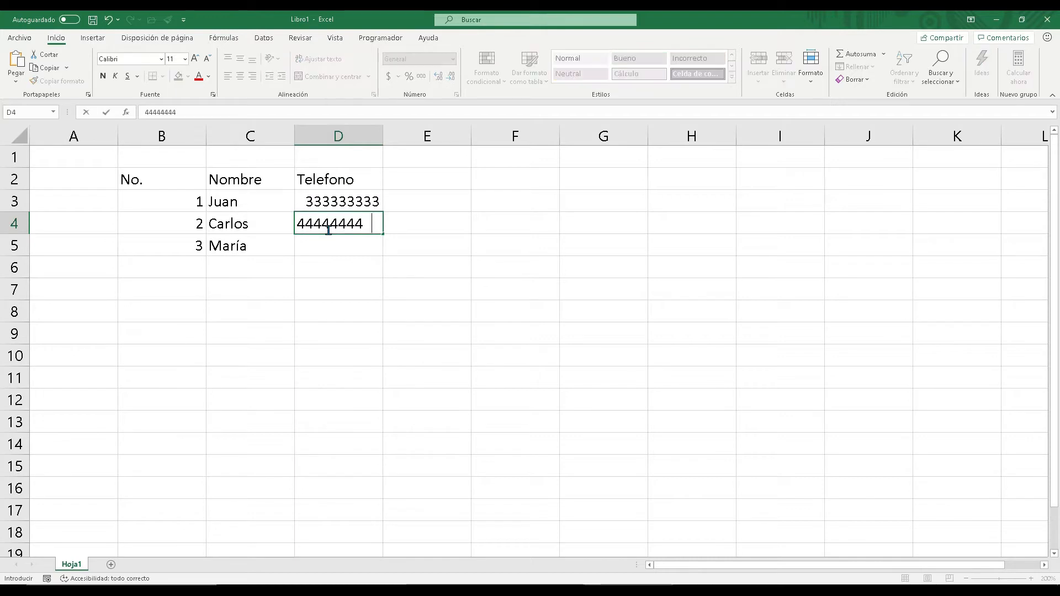
{"action": "key", "text": "BackSpace"}
{"action": "key", "text": "BackSpace"}
{"action": "key", "text": "BackSpace"}
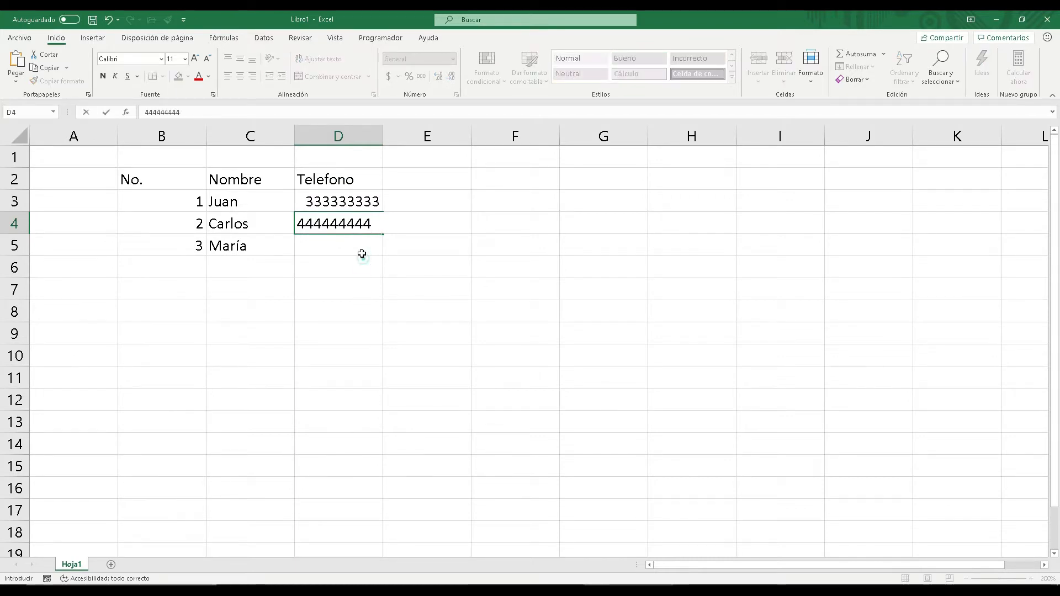
{"action": "left_click", "coordinate": [341, 240]}
{"action": "type", "text": "555"}
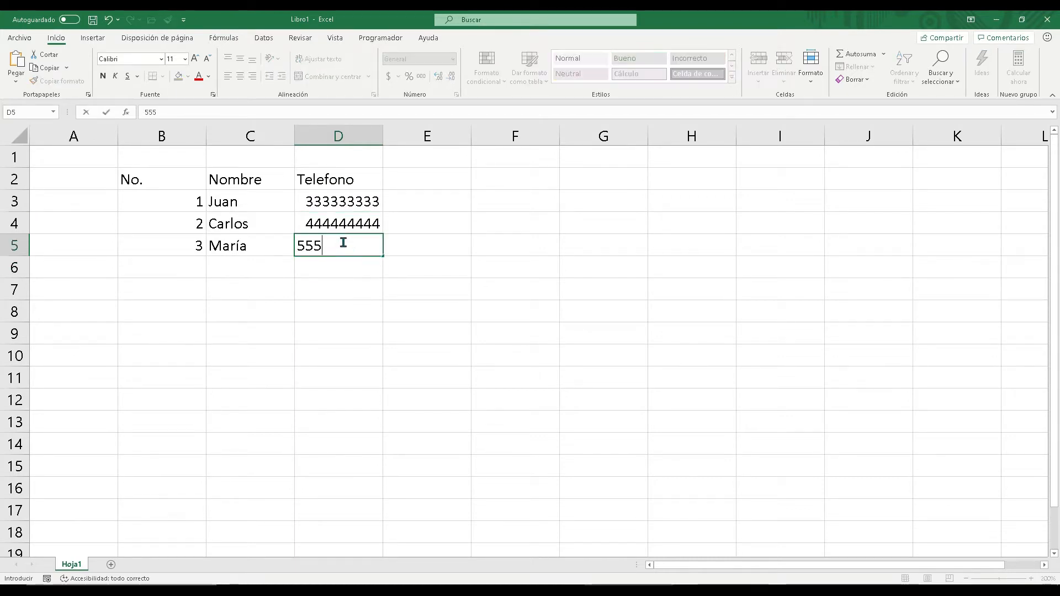
{"action": "type", "text": "555555"}
{"action": "left_click", "coordinate": [450, 241]}
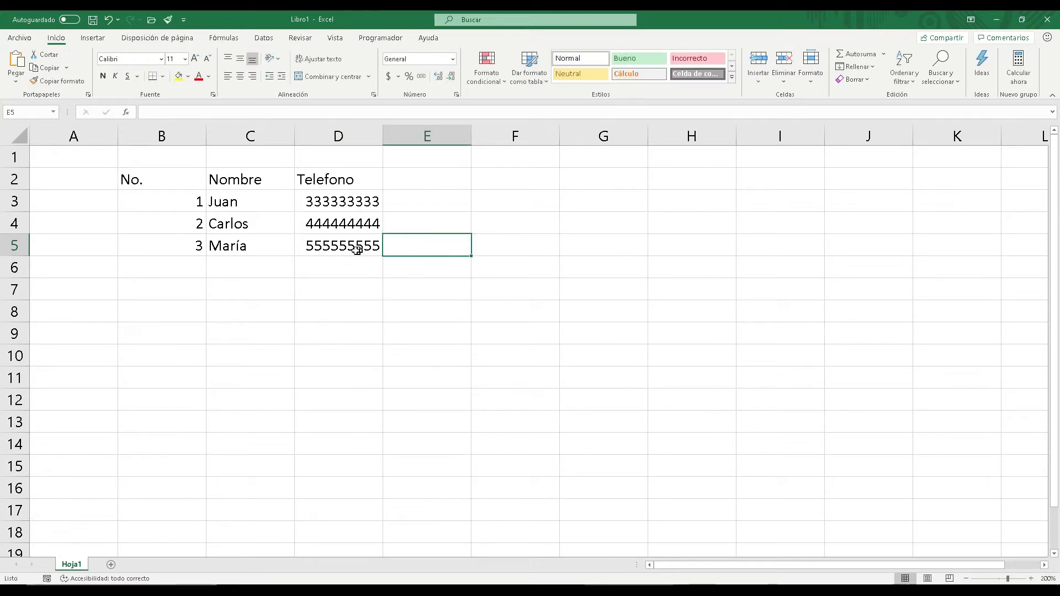
{"action": "left_click", "coordinate": [313, 282]}
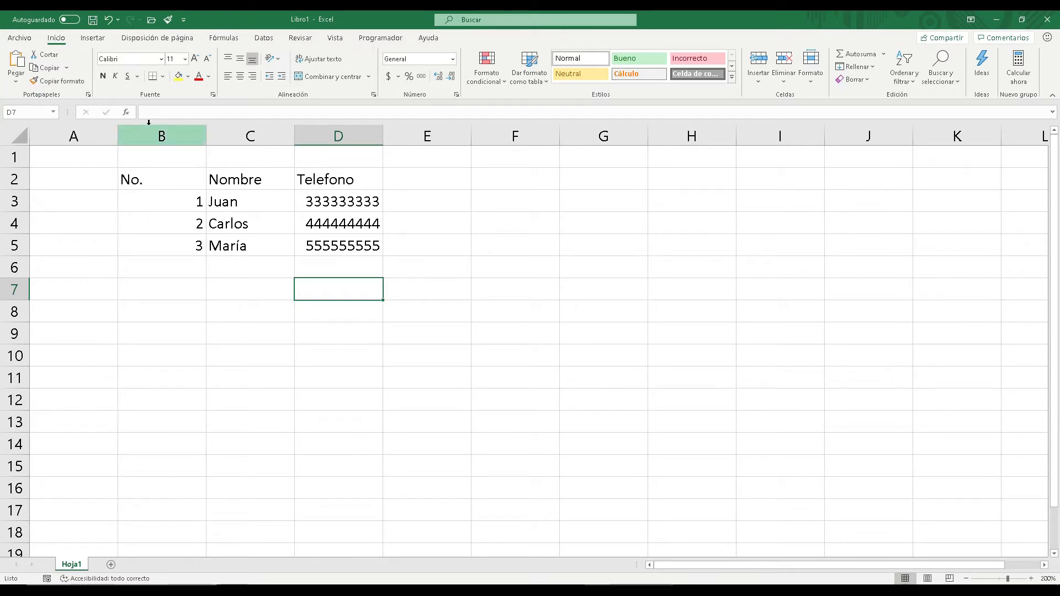
Step: Centre the contents of B2:D5 horizontally and apply all borders to the range
{"action": "mouse_move", "coordinate": [157, 178]}
{"action": "left_mouse_down"}
{"action": "mouse_move", "coordinate": [376, 232]}
{"action": "mouse_move", "coordinate": [376, 246]}
{"action": "left_mouse_up"}
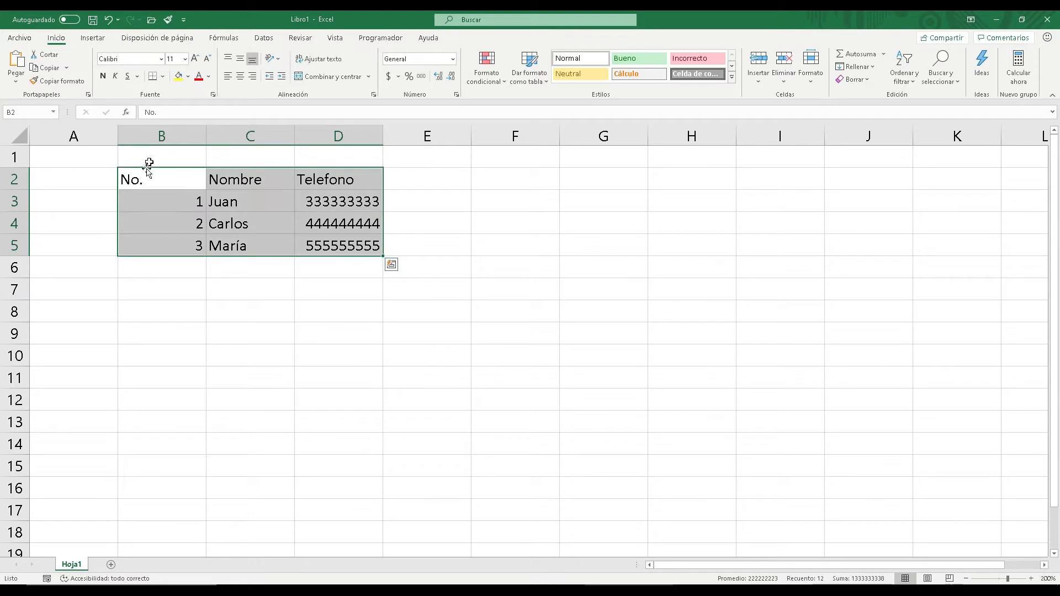
{"action": "left_click", "coordinate": [150, 181]}
{"action": "left_click_drag", "start_coordinate": [182, 195], "coordinate": [346, 249]}
{"action": "left_click", "coordinate": [242, 77]}
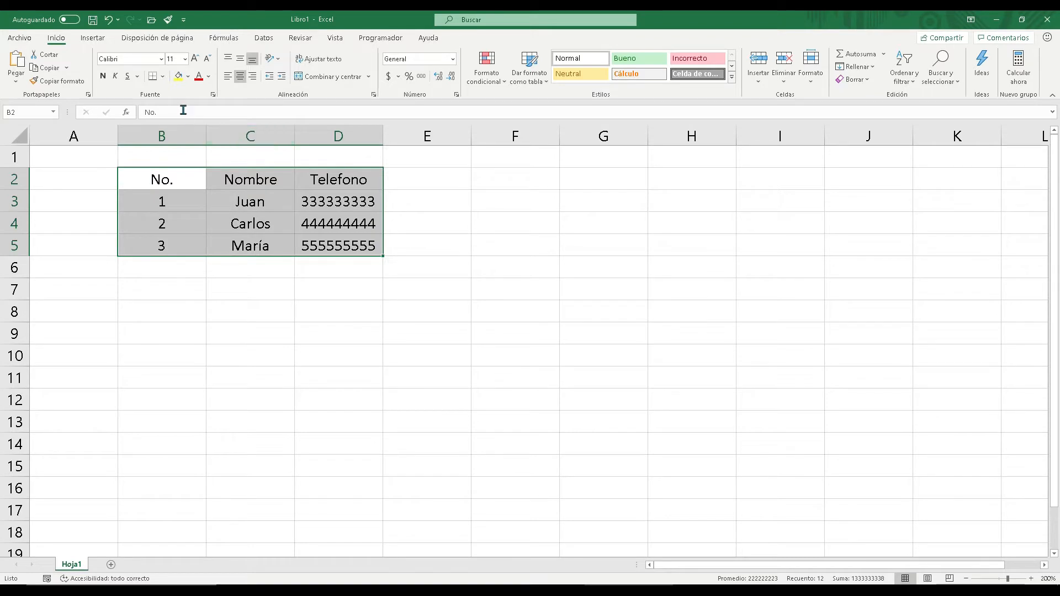
{"action": "left_click", "coordinate": [162, 77]}
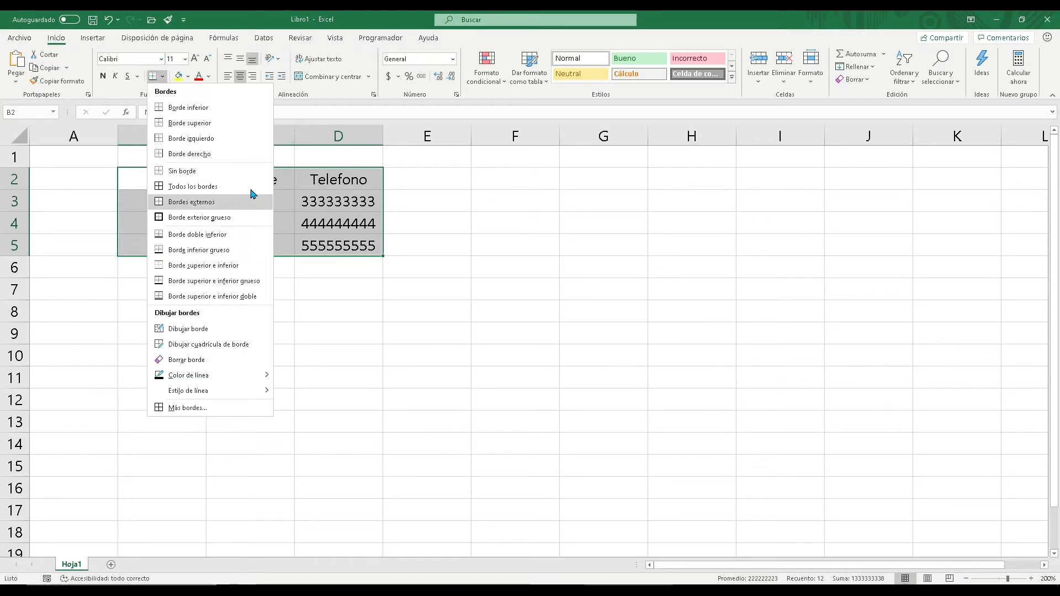
{"action": "left_click", "coordinate": [227, 187]}
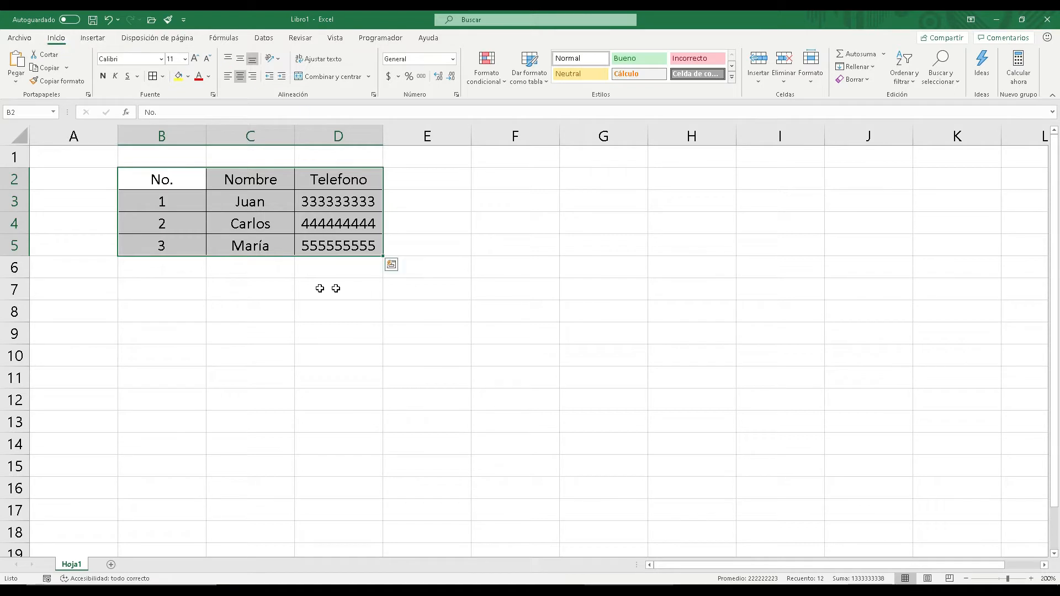
{"action": "left_click", "coordinate": [357, 266]}
{"action": "left_click", "coordinate": [156, 288]}
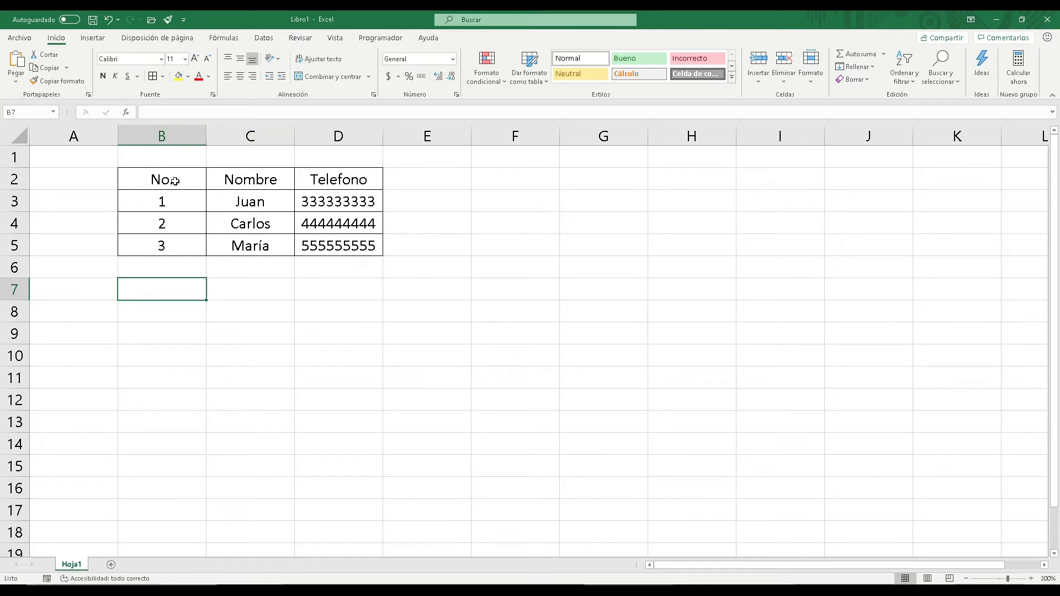
Step: Make the header row B2:D2 bold
{"action": "left_click_drag", "start_coordinate": [164, 184], "coordinate": [345, 182]}
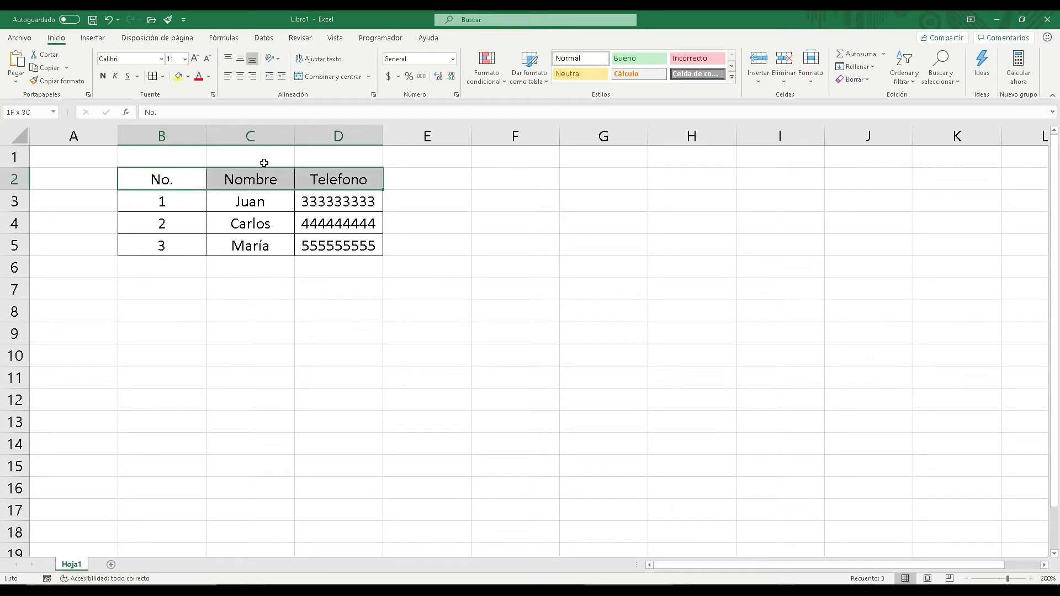
{"action": "left_click", "coordinate": [104, 77]}
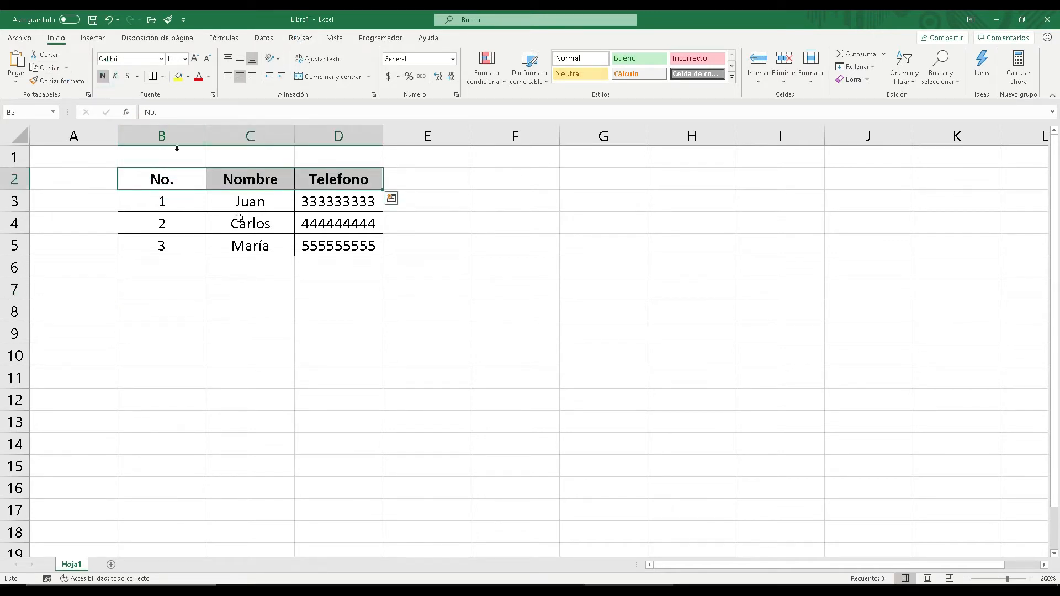
{"action": "left_click", "coordinate": [342, 287]}
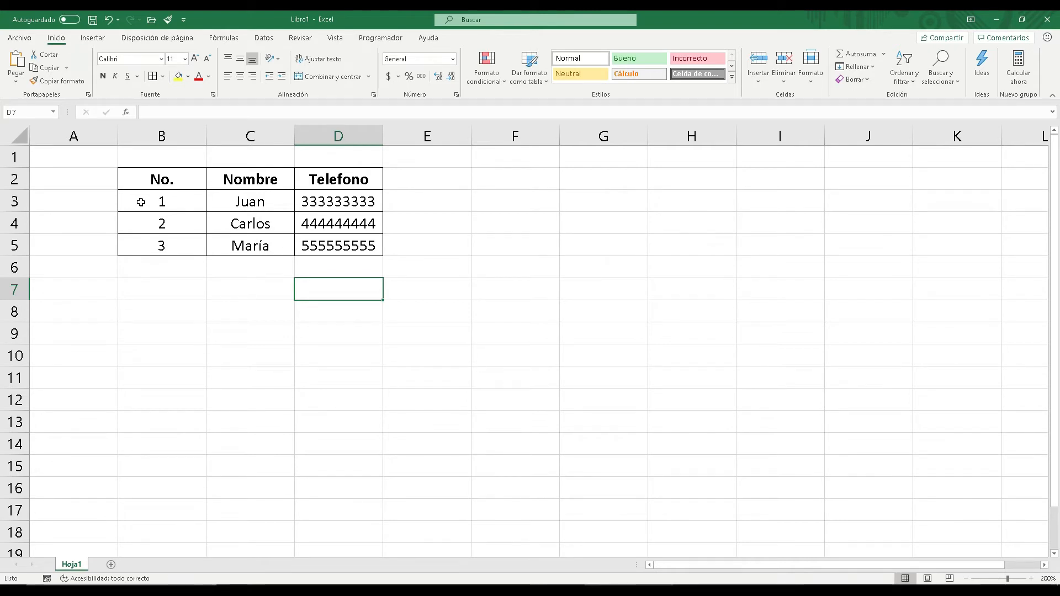
Step: Examine how the data range is organised: each record row, the No. column, the header row and the data cells
{"action": "left_click_drag", "start_coordinate": [139, 202], "coordinate": [359, 201]}
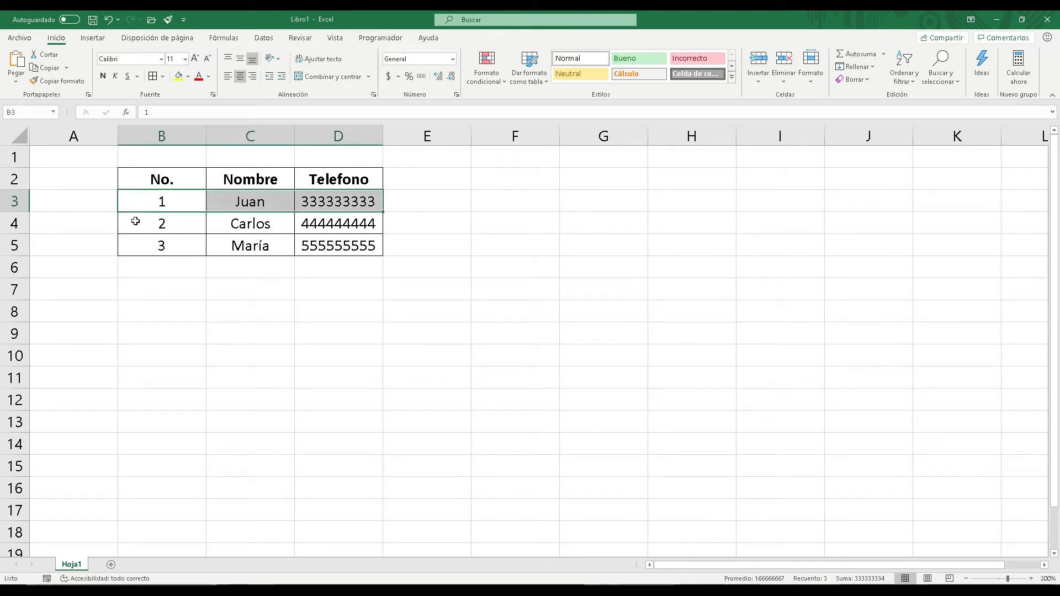
{"action": "left_click_drag", "start_coordinate": [139, 223], "coordinate": [353, 224]}
{"action": "left_click", "coordinate": [135, 196]}
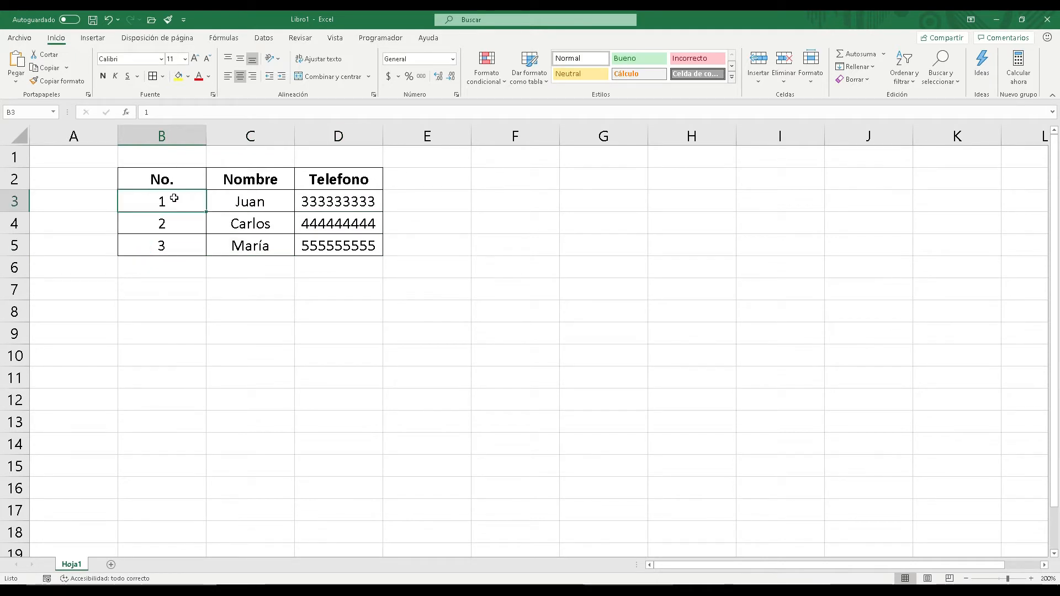
{"action": "left_click_drag", "start_coordinate": [170, 206], "coordinate": [378, 205]}
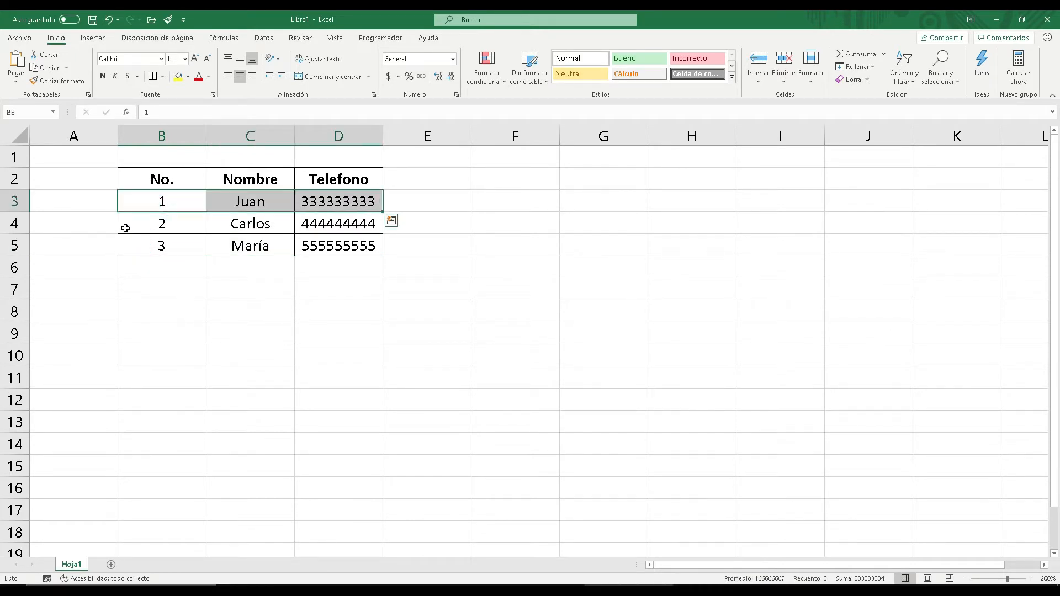
{"action": "left_click_drag", "start_coordinate": [130, 224], "coordinate": [431, 224]}
{"action": "left_click_drag", "start_coordinate": [142, 245], "coordinate": [338, 246]}
{"action": "mouse_move", "coordinate": [160, 245]}
{"action": "left_mouse_down"}
{"action": "mouse_move", "coordinate": [154, 175]}
{"action": "mouse_move", "coordinate": [159, 245]}
{"action": "left_mouse_up"}
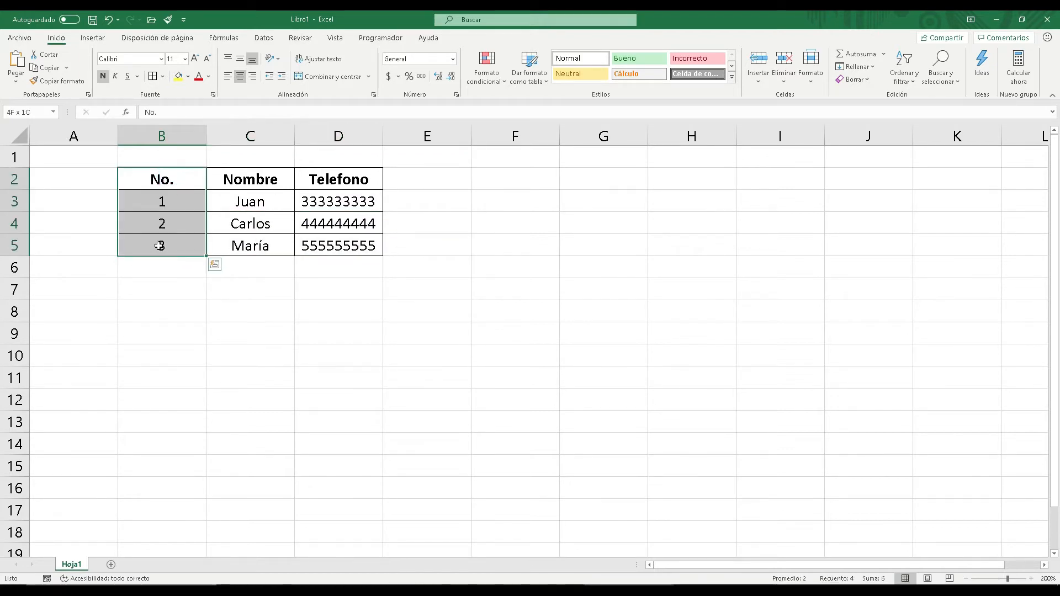
{"action": "left_click_drag", "start_coordinate": [157, 177], "coordinate": [375, 179]}
{"action": "left_click_drag", "start_coordinate": [236, 208], "coordinate": [356, 247]}
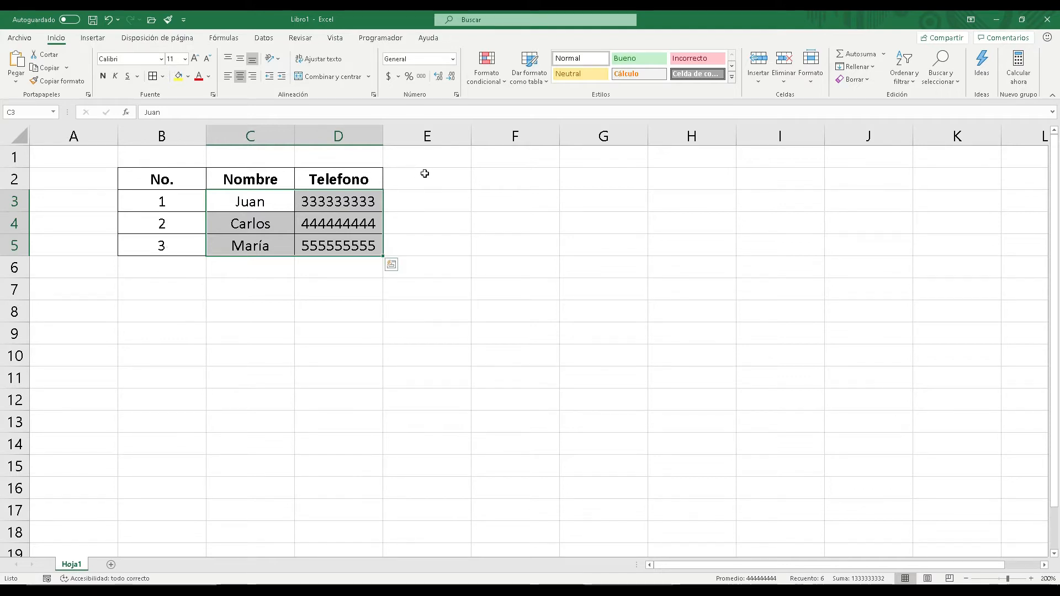
Step: Convert the range B2:D5 into a table with headers, dismiss the Ideas suggestion and leave the table deselected
{"action": "left_click", "coordinate": [195, 177]}
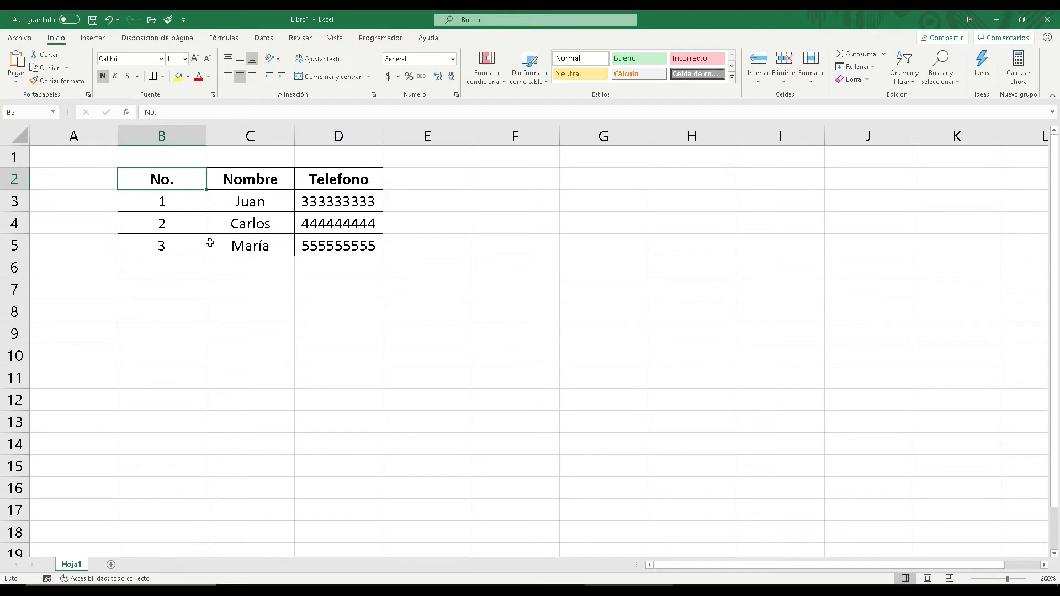
{"action": "left_click", "coordinate": [94, 38]}
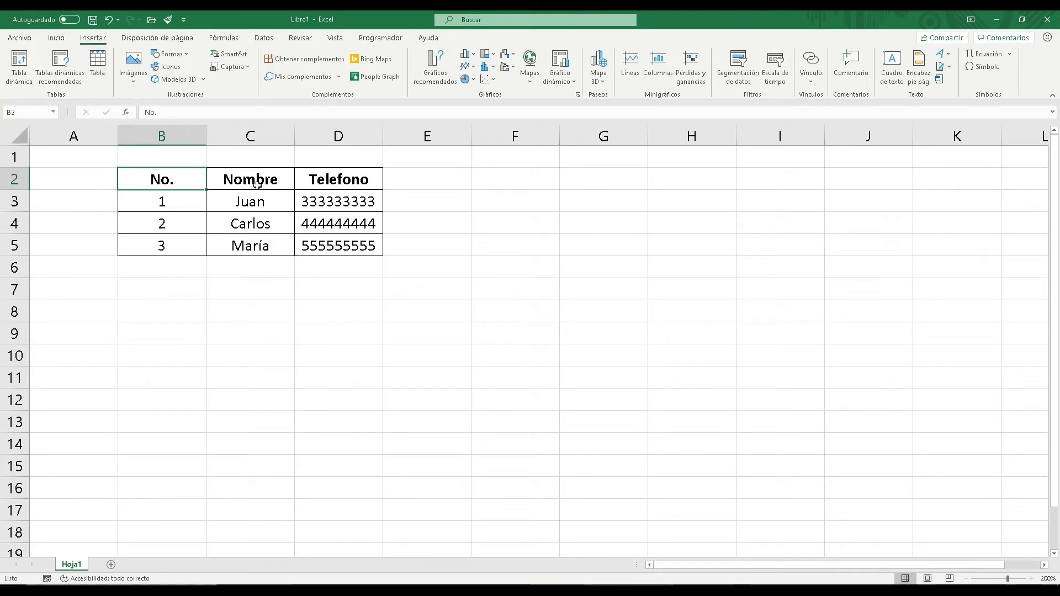
{"action": "left_click", "coordinate": [99, 65]}
{"action": "left_click_drag", "start_coordinate": [350, 230], "coordinate": [649, 175]}
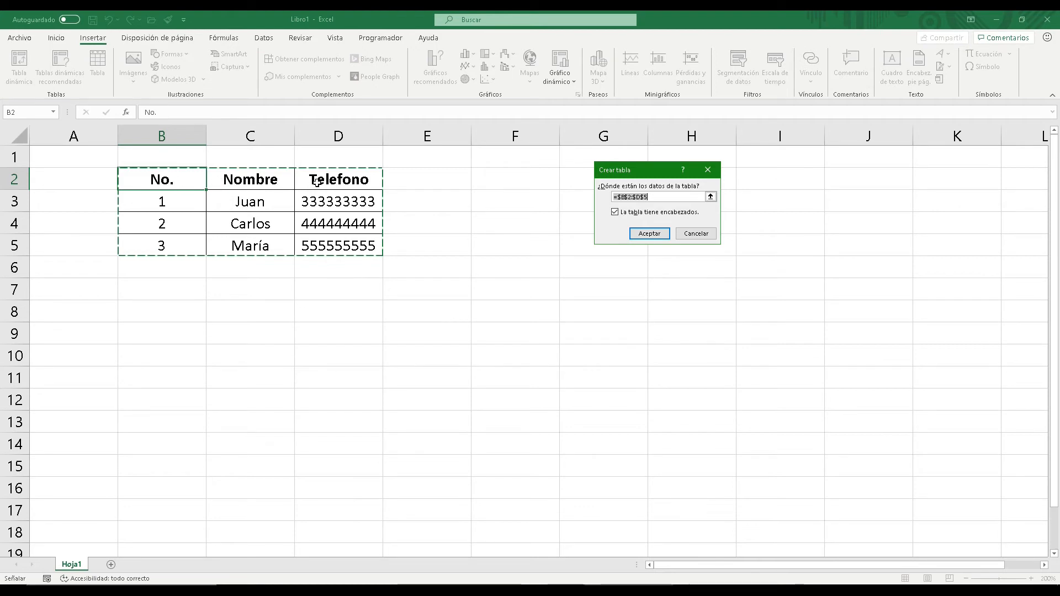
{"action": "left_click", "coordinate": [643, 234]}
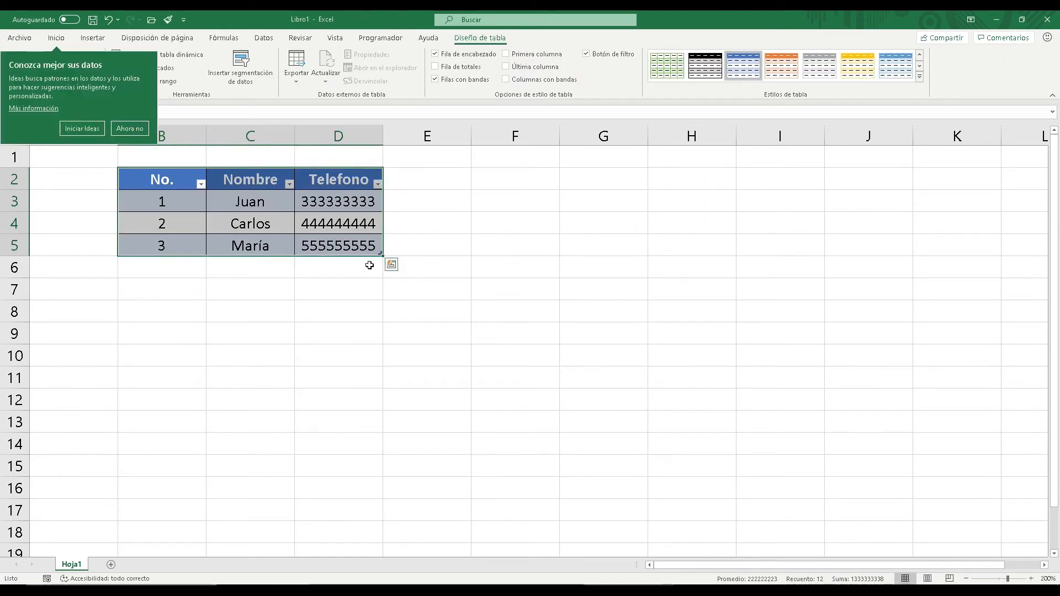
{"action": "left_click", "coordinate": [130, 128]}
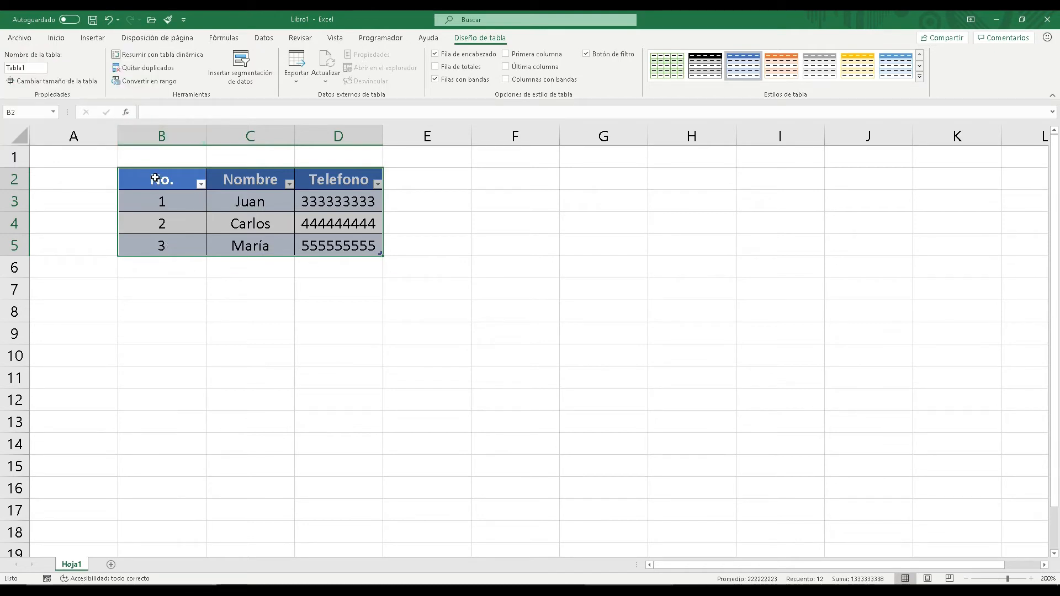
{"action": "left_click", "coordinate": [181, 177]}
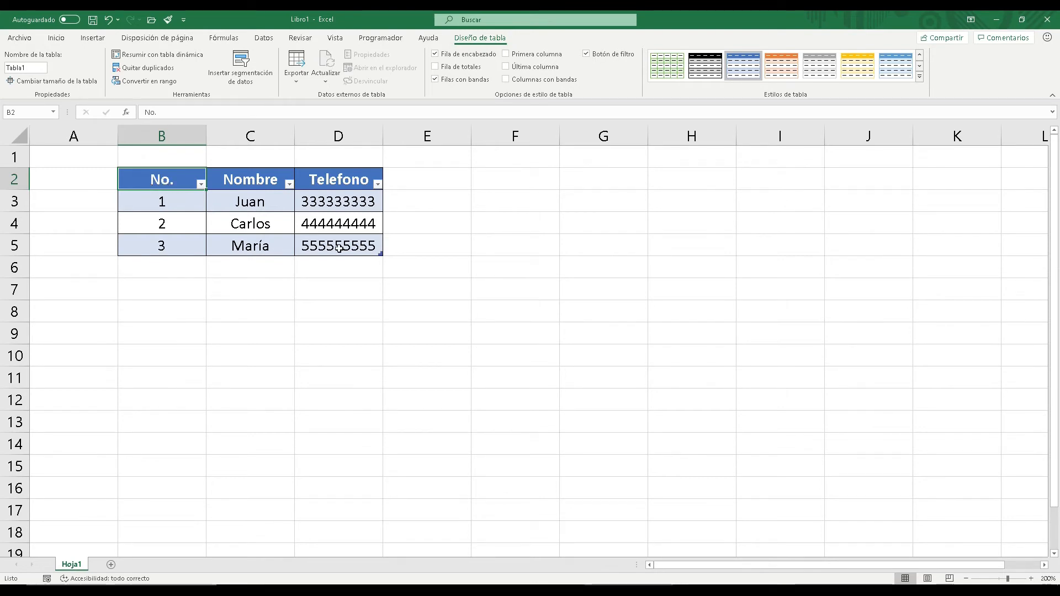
{"action": "left_click", "coordinate": [707, 174]}
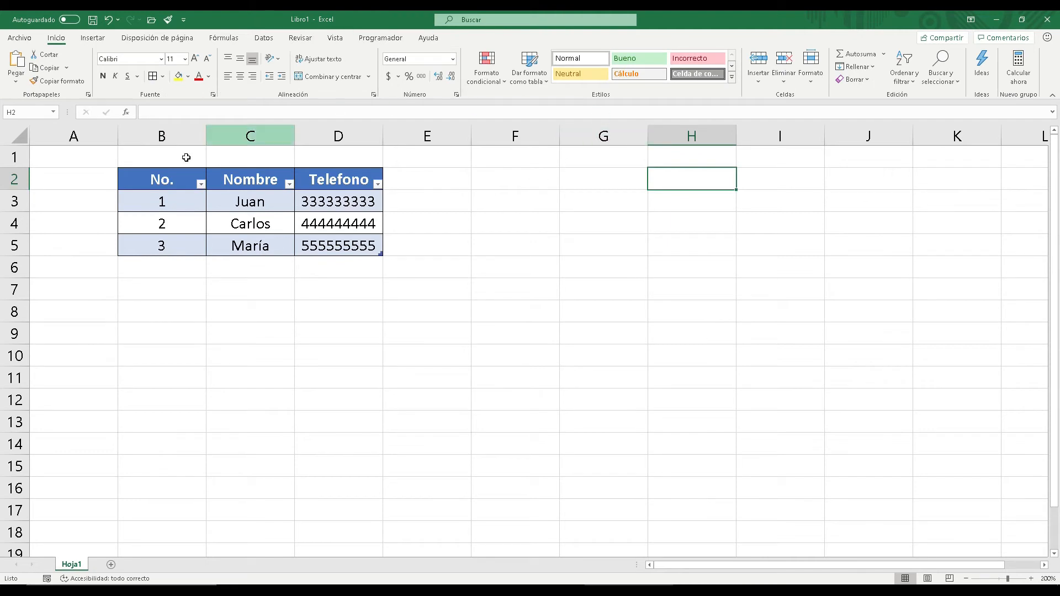
Step: Extend the table down to row 14 and shrink it back so that it ends at row 5
{"action": "left_click", "coordinate": [168, 180]}
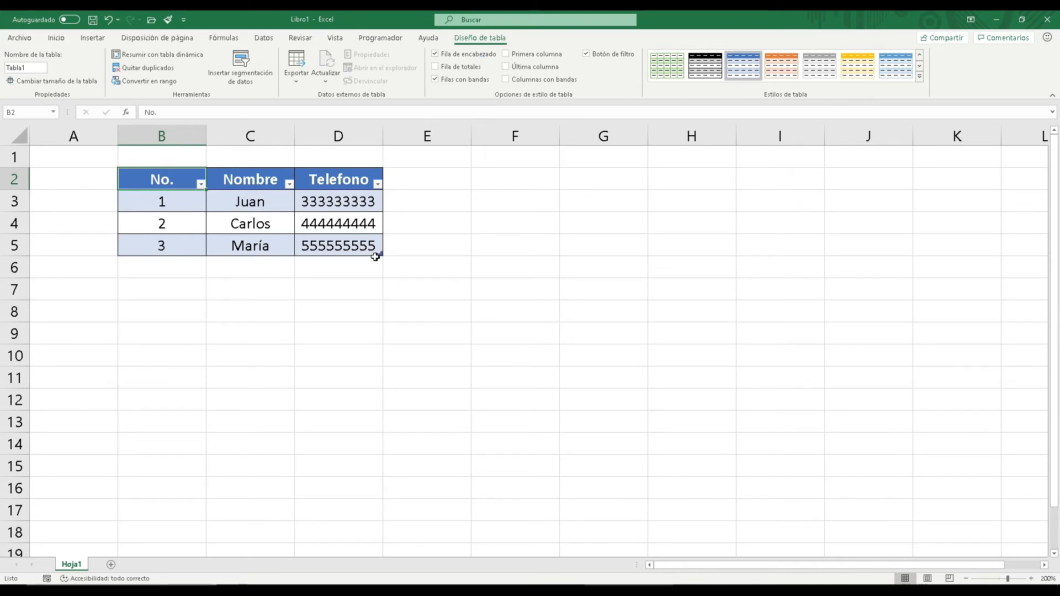
{"action": "left_click_drag", "start_coordinate": [380, 254], "coordinate": [386, 445]}
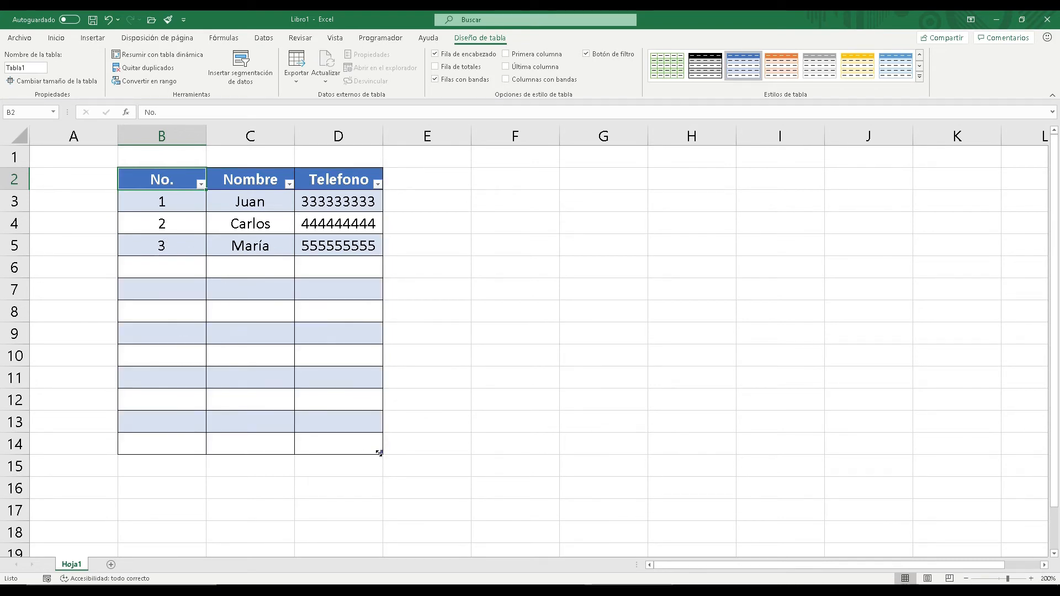
{"action": "left_click_drag", "start_coordinate": [379, 451], "coordinate": [378, 259]}
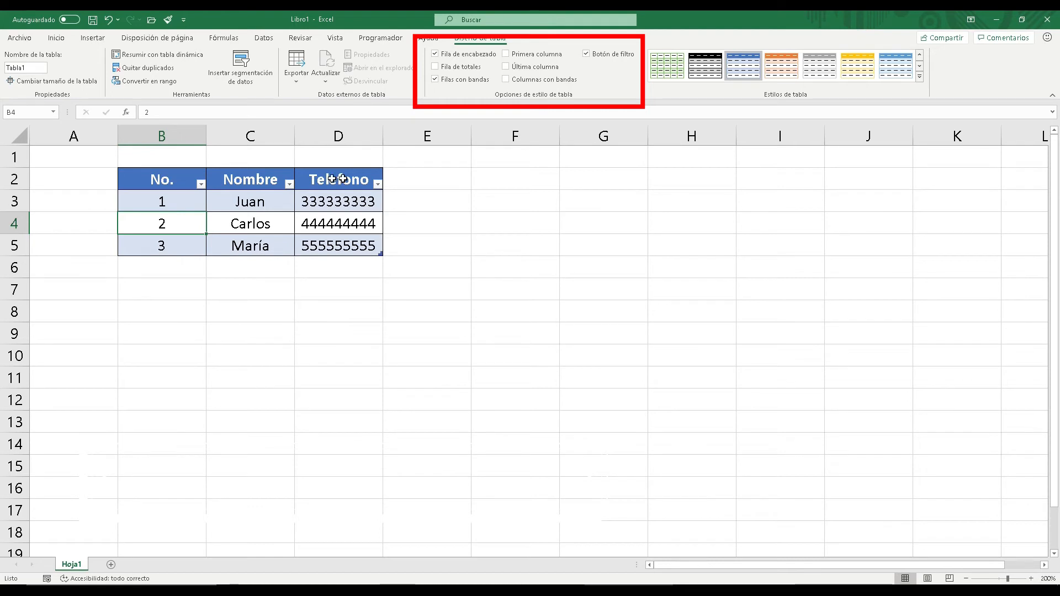
Step: Examine the table's header row and the banded formatting of its three record rows
{"action": "left_click_drag", "start_coordinate": [163, 178], "coordinate": [342, 178]}
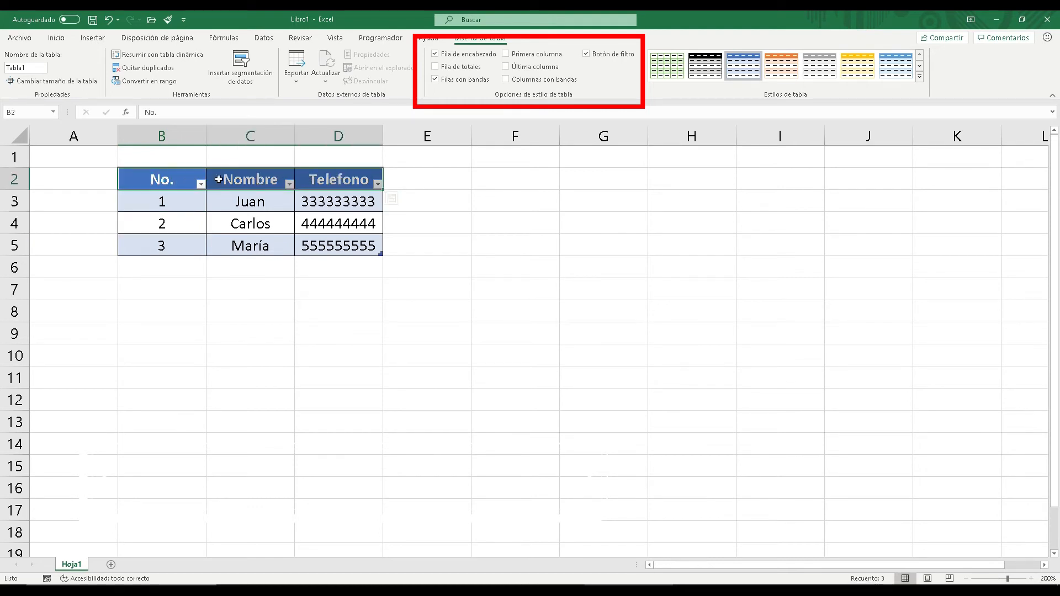
{"action": "left_click", "coordinate": [249, 180]}
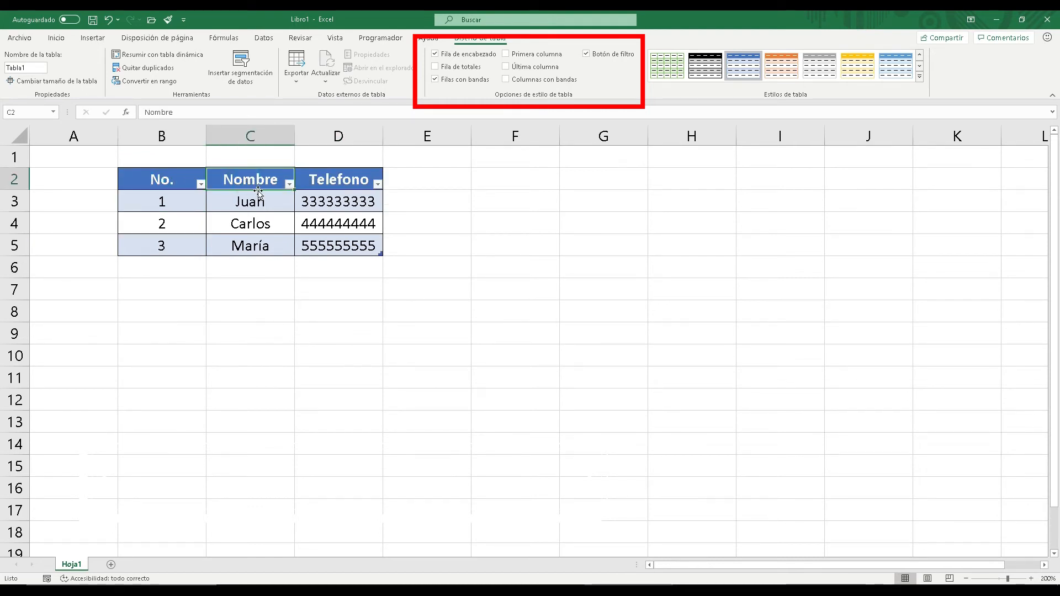
{"action": "left_click_drag", "start_coordinate": [161, 200], "coordinate": [332, 202]}
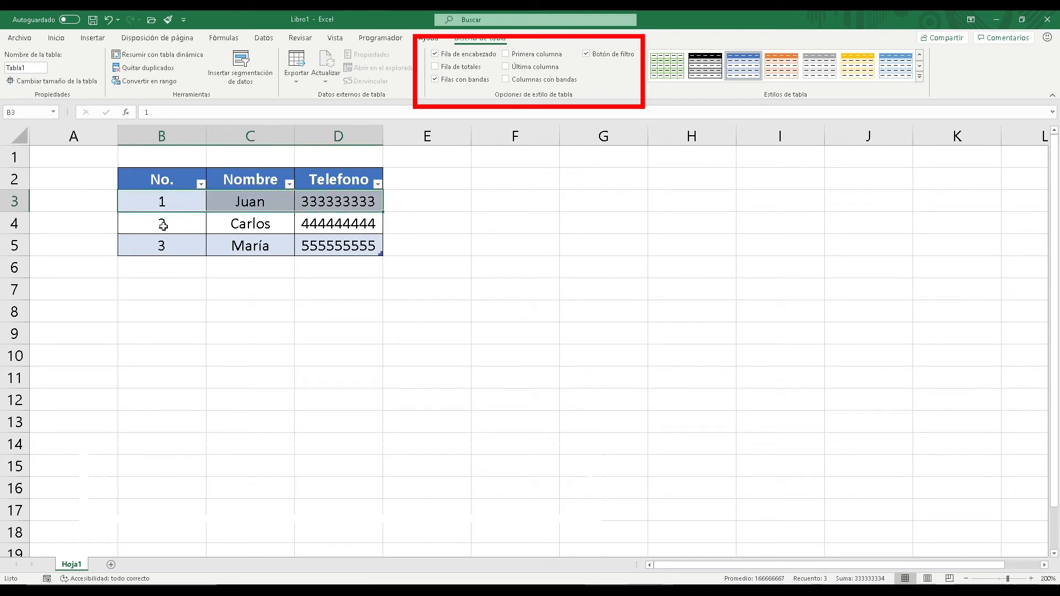
{"action": "left_click_drag", "start_coordinate": [164, 226], "coordinate": [381, 225]}
{"action": "left_click_drag", "start_coordinate": [160, 246], "coordinate": [359, 247]}
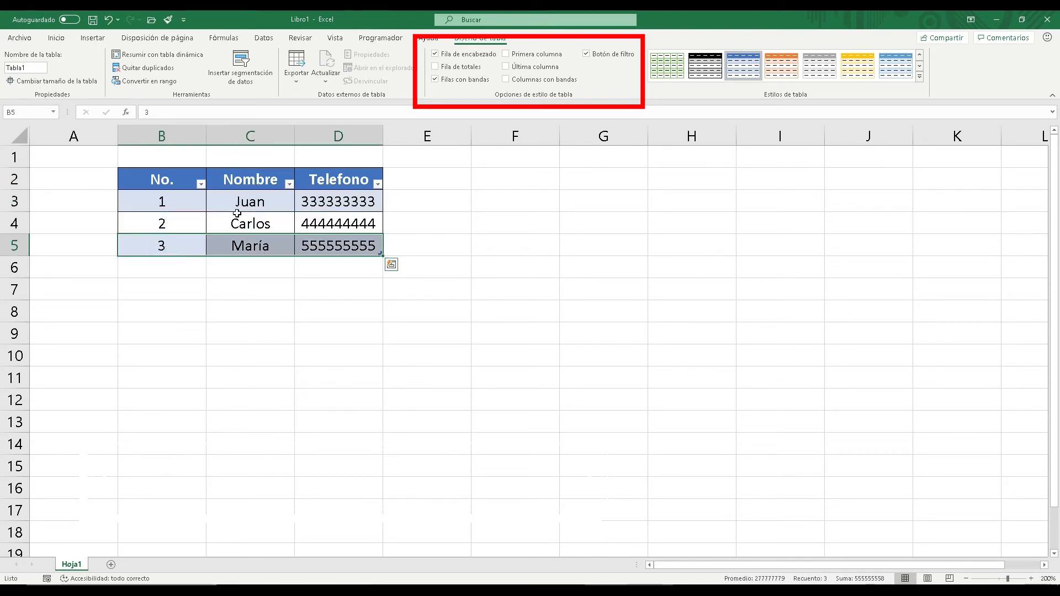
{"action": "left_click", "coordinate": [187, 206]}
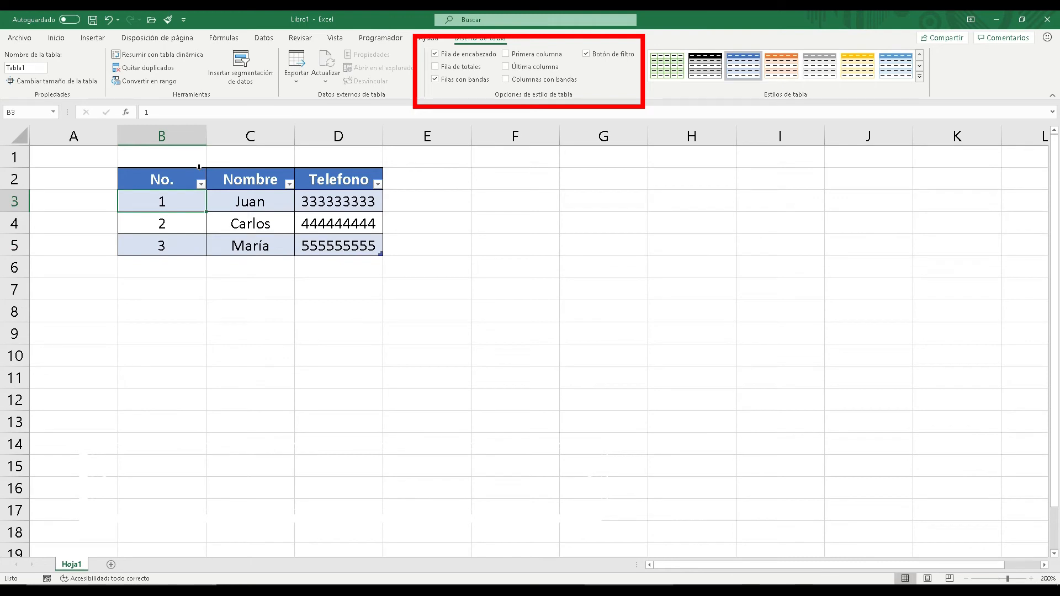
Step: Try the first-column style option on and off, and view the No. column's filter options without applying any
{"action": "left_click", "coordinate": [505, 53]}
{"action": "left_click", "coordinate": [505, 53]}
{"action": "left_click", "coordinate": [200, 184]}
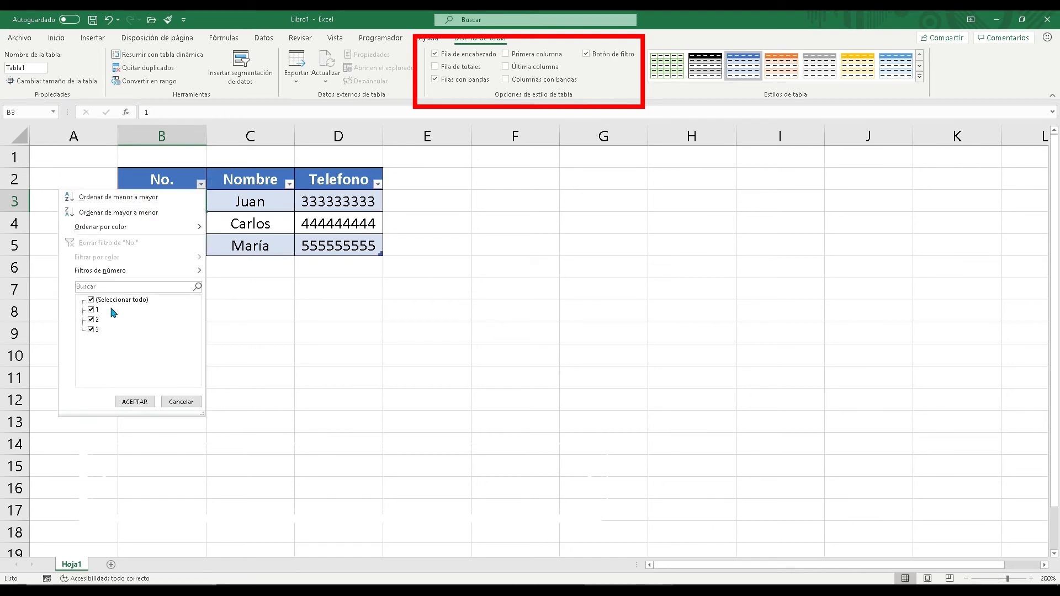
{"action": "left_click", "coordinate": [181, 401]}
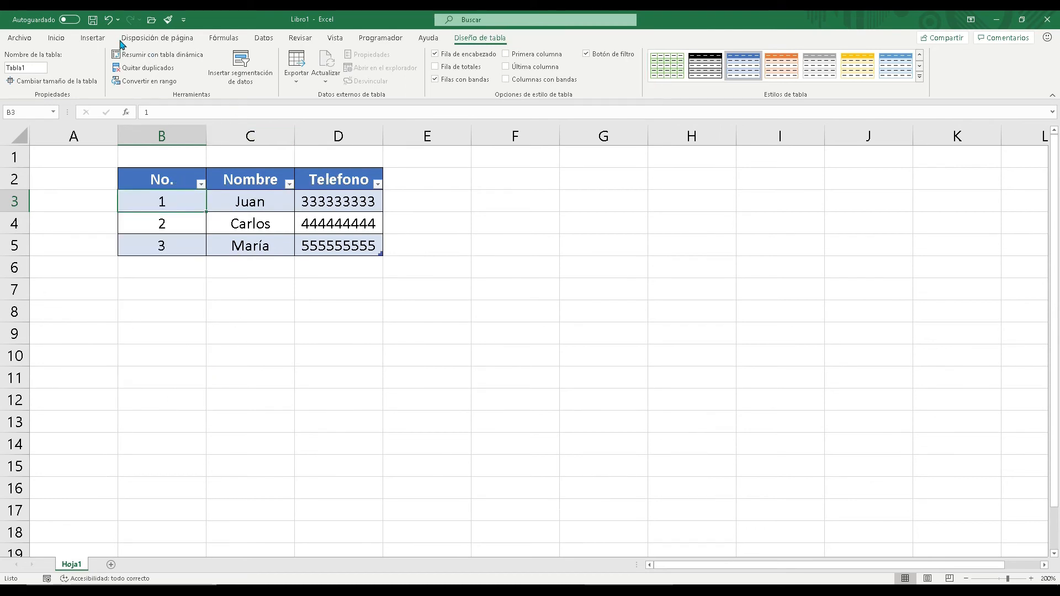
Step: Turn off the filter buttons in the table's header row
{"action": "left_click", "coordinate": [95, 38]}
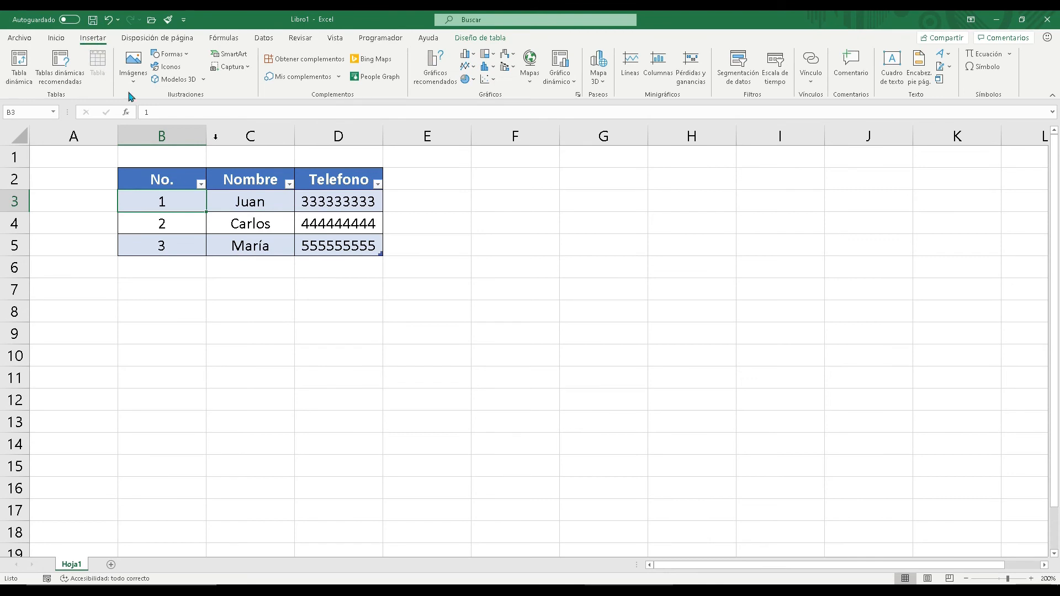
{"action": "left_click", "coordinate": [263, 180]}
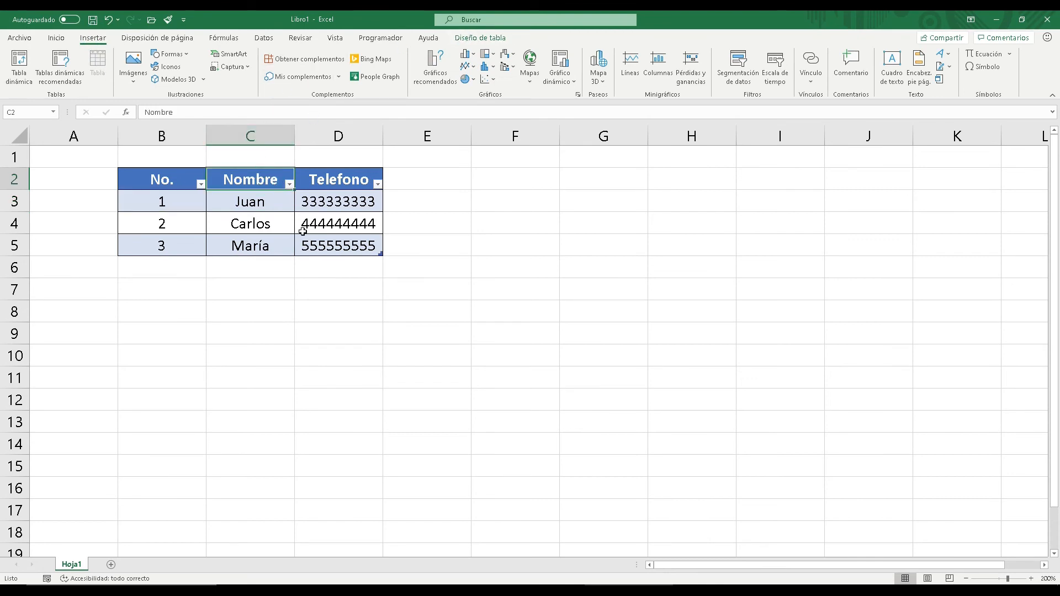
{"action": "left_click", "coordinate": [491, 38]}
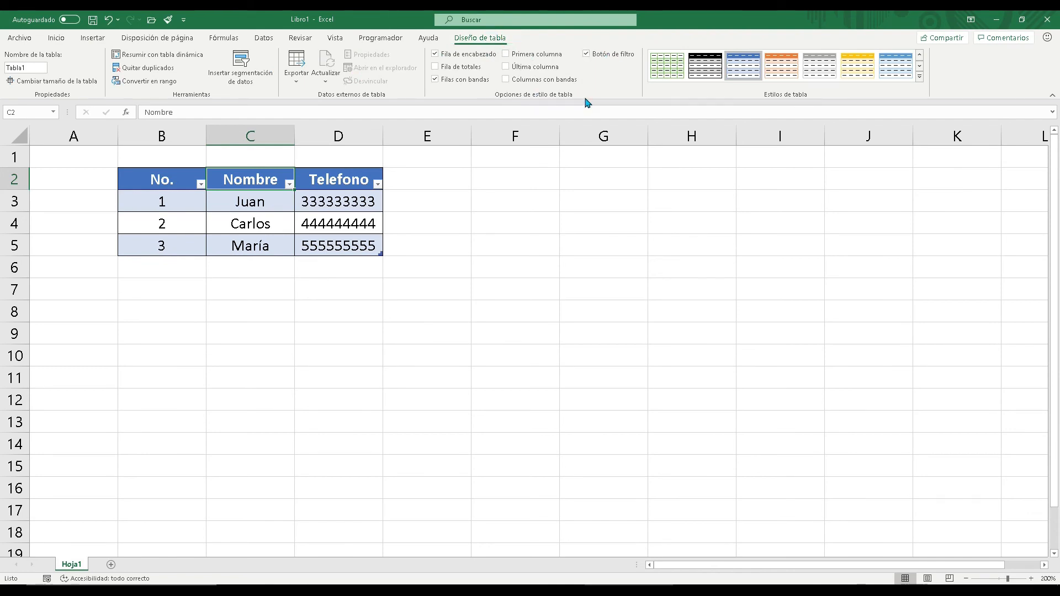
{"action": "left_click", "coordinate": [586, 55]}
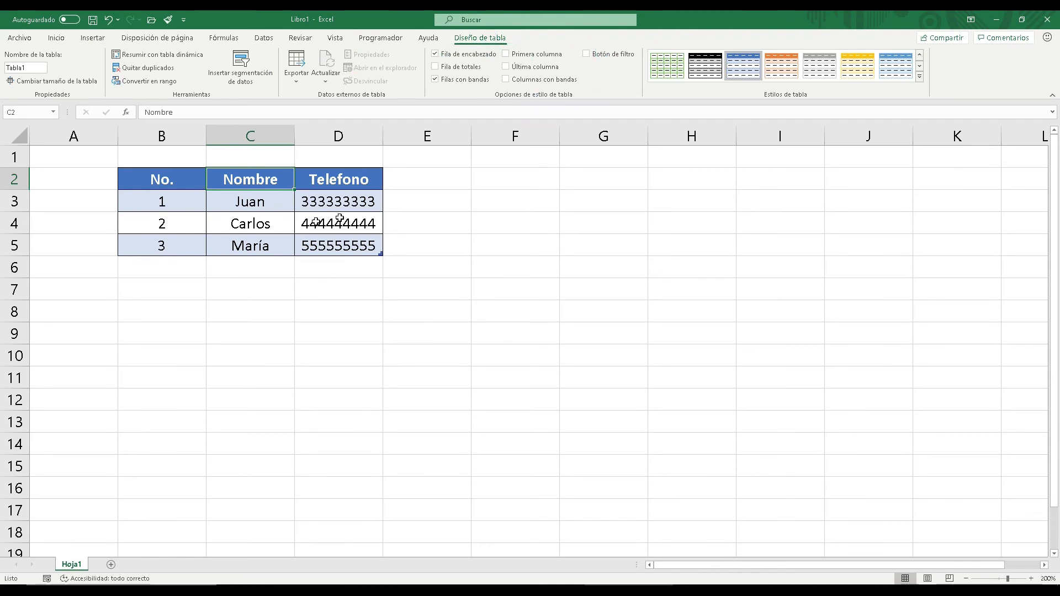
{"action": "left_click", "coordinate": [178, 221]}
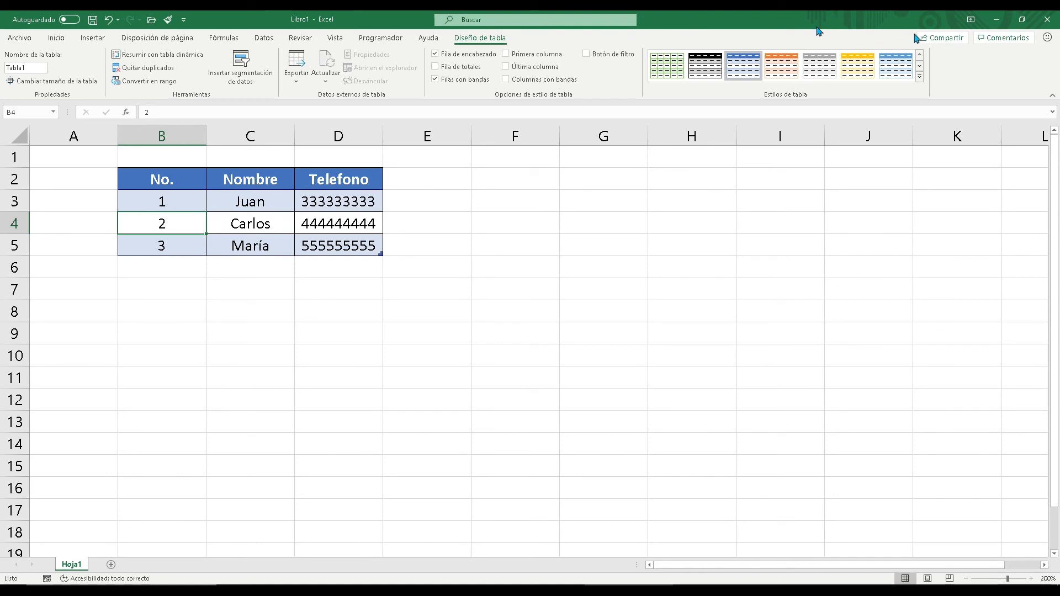
Step: Apply the dark blue table style with a black header after trying the medium orange and dark gold styles
{"action": "left_click", "coordinate": [919, 77]}
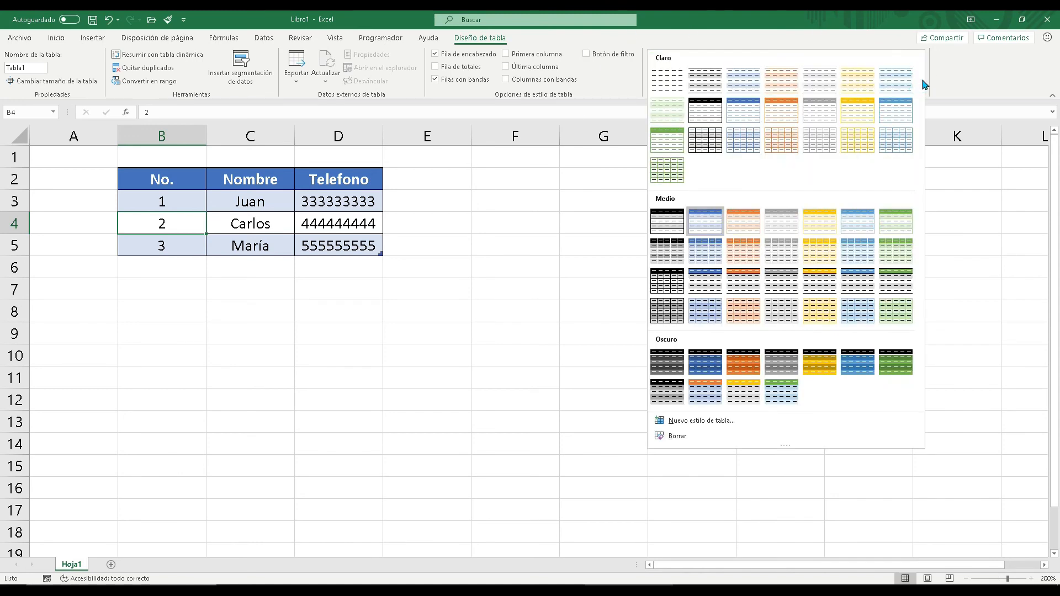
{"action": "left_click", "coordinate": [746, 224]}
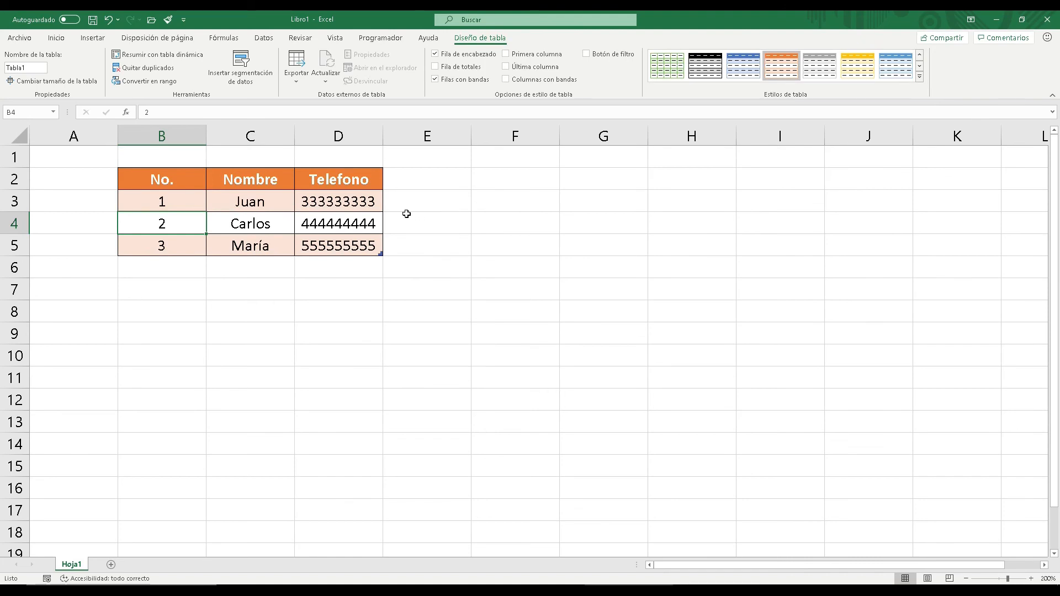
{"action": "left_click", "coordinate": [920, 76]}
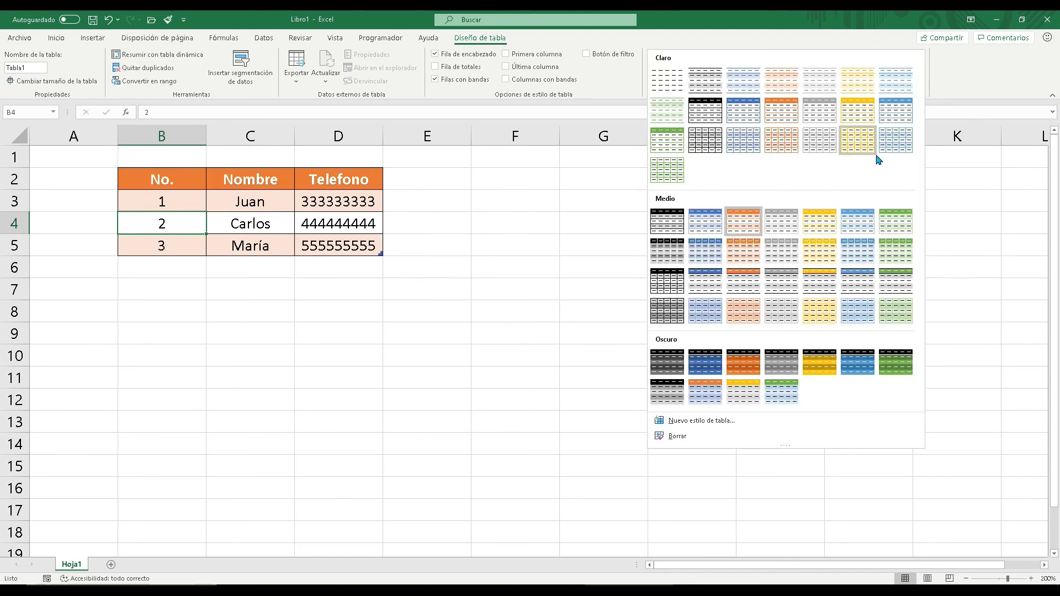
{"action": "left_click", "coordinate": [817, 365]}
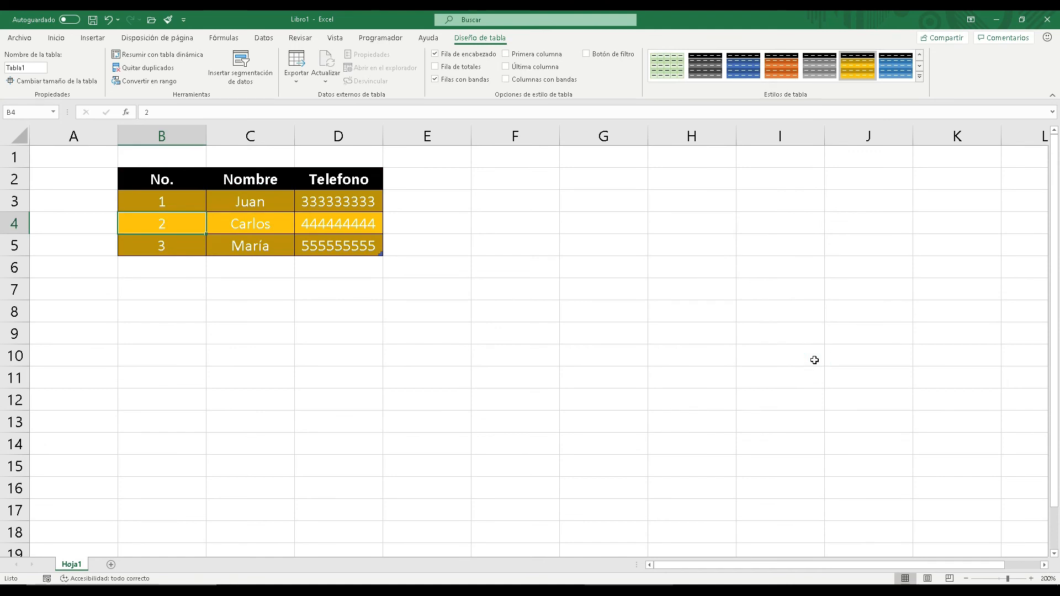
{"action": "left_click", "coordinate": [906, 71]}
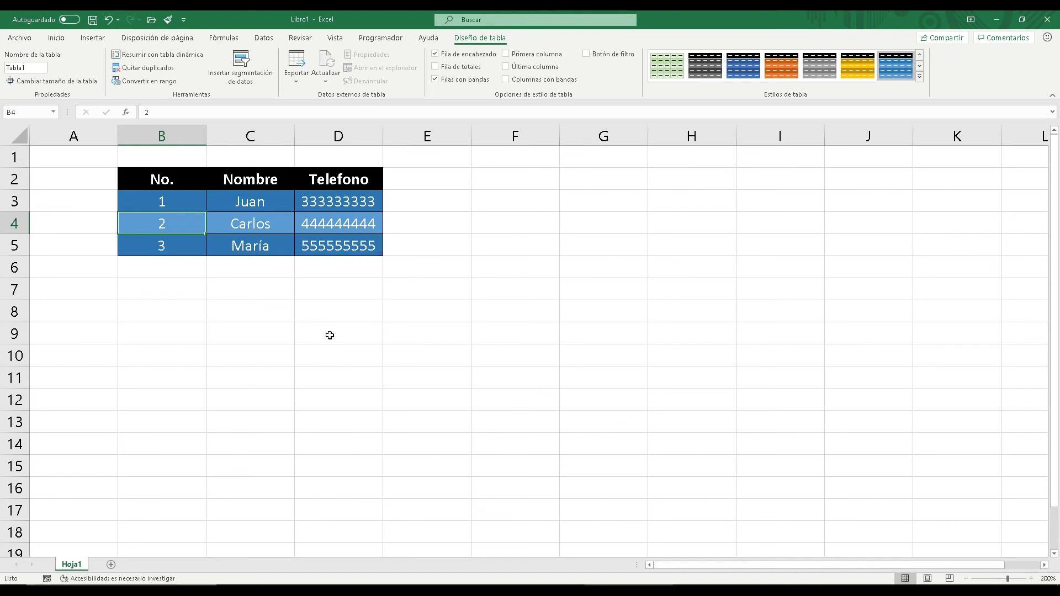
Step: Add a record in row 6 directly below the table with No. 4, the contact's name and the phone number
{"action": "left_click", "coordinate": [162, 267]}
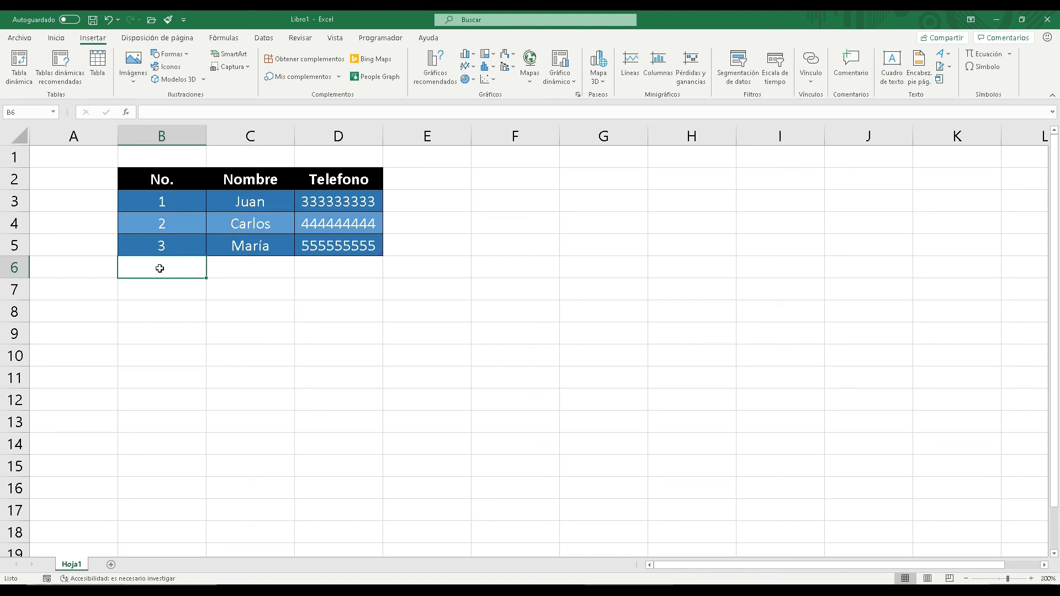
{"action": "type", "text": "4"}
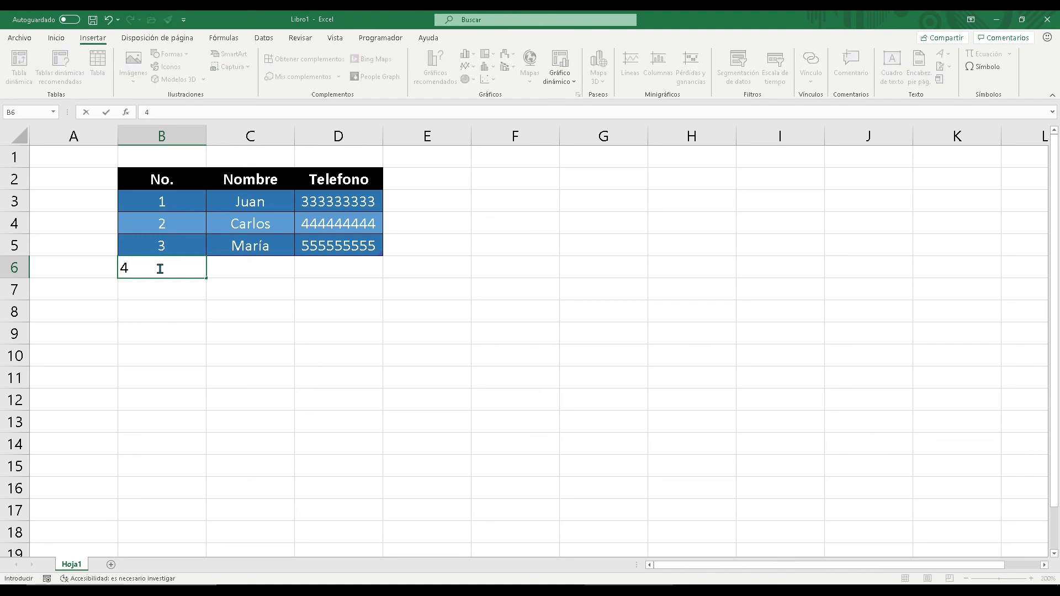
{"action": "key", "text": "Tab"}
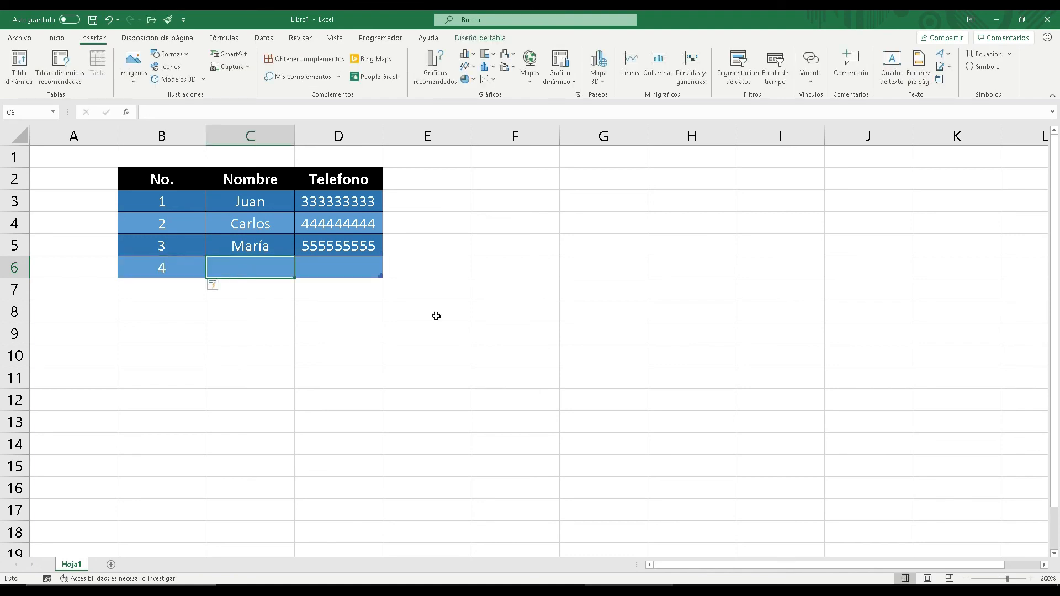
{"action": "type", "text": "Jos"}
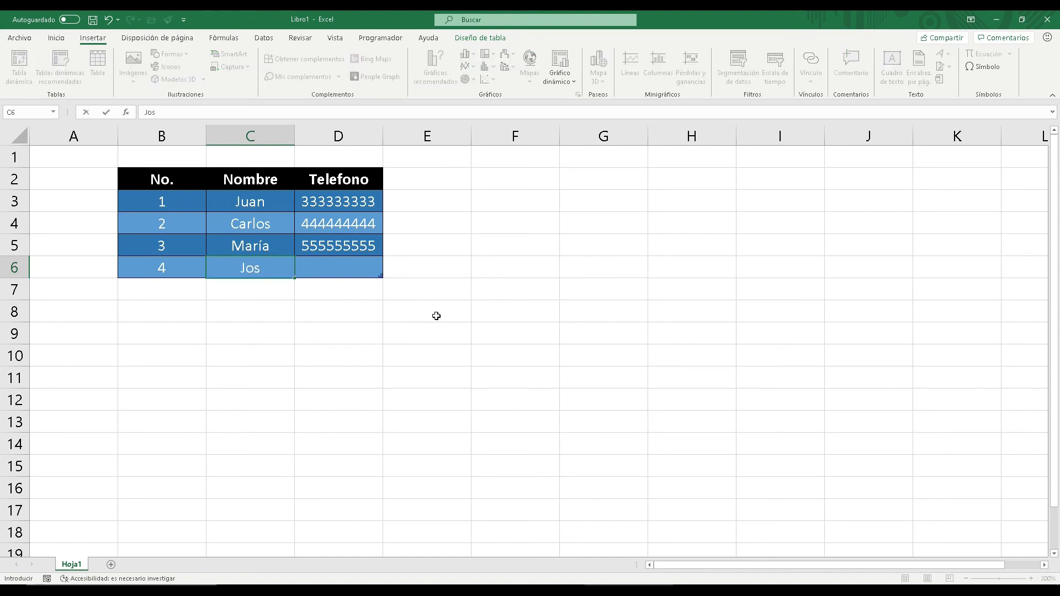
{"action": "type", "text": "é"}
{"action": "key", "text": "Tab"}
{"action": "type", "text": "77777777777"}
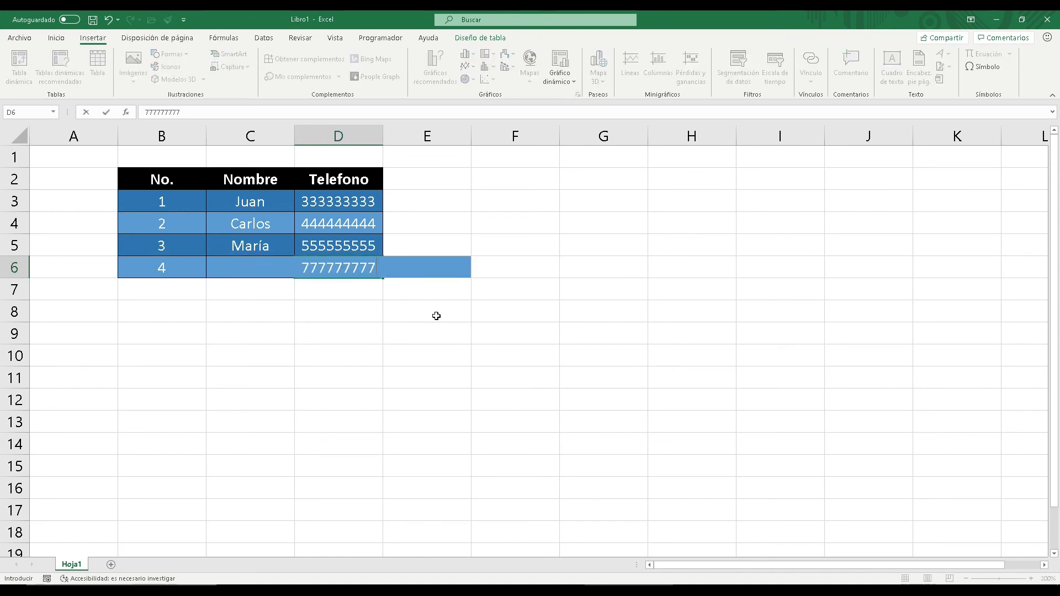
{"action": "key", "text": "Return"}
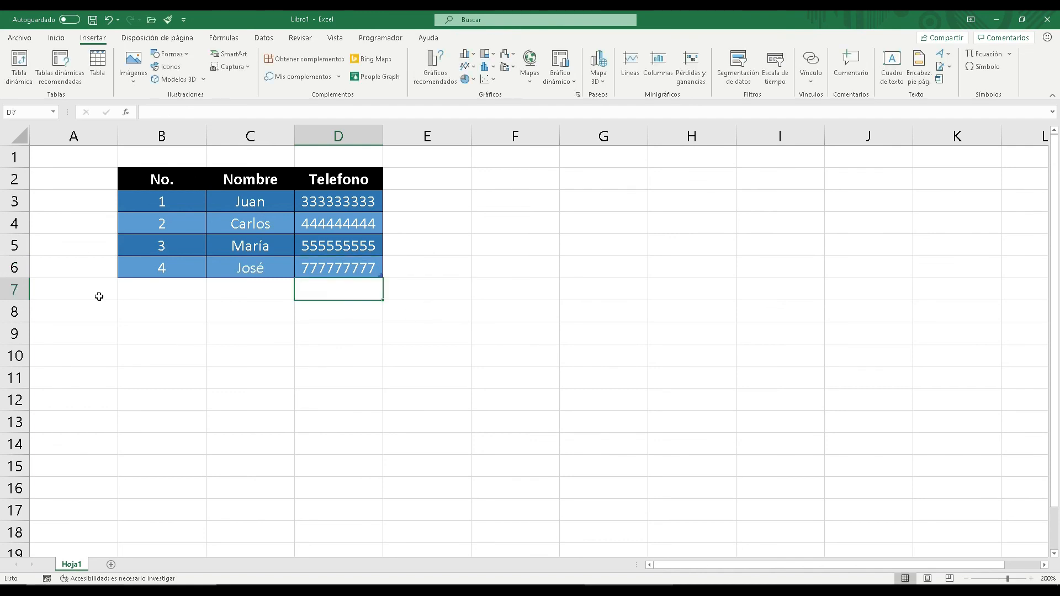